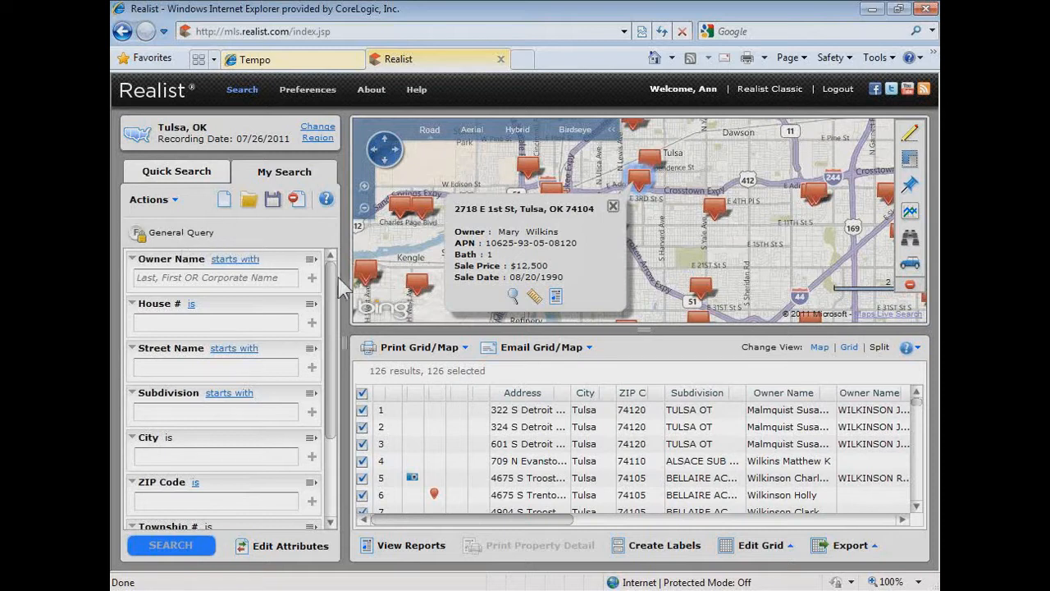
- Open the saved Foreclosure Query and look through its Foreclosure Stage options and remaining search fields
mouse_move(331, 279)
left_mouse_down()
mouse_move(332, 366)
mouse_move(325, 264)
left_mouse_up()
left_click(248, 202)
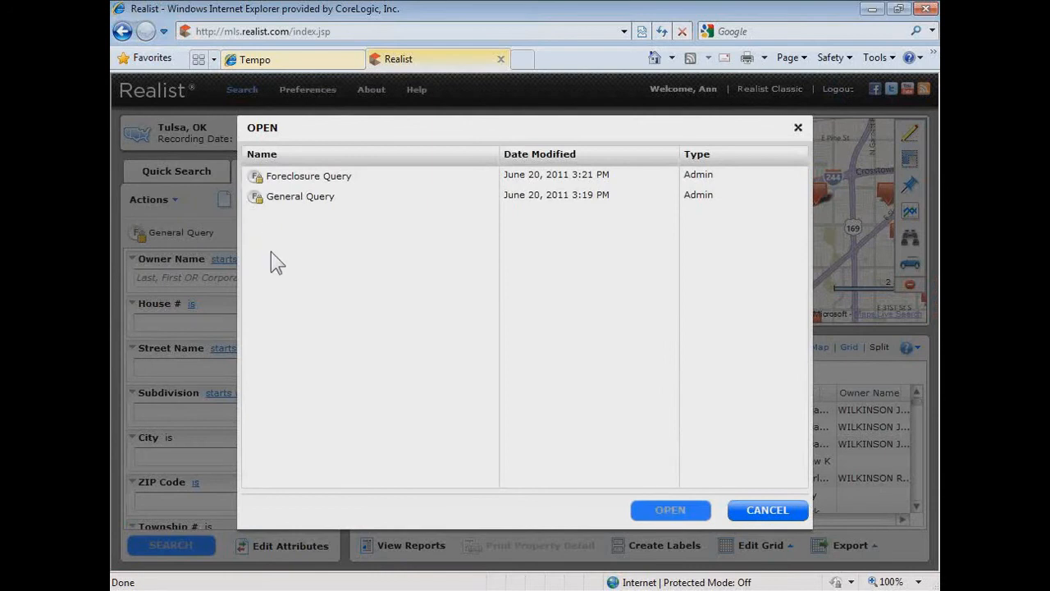
left_click(320, 182)
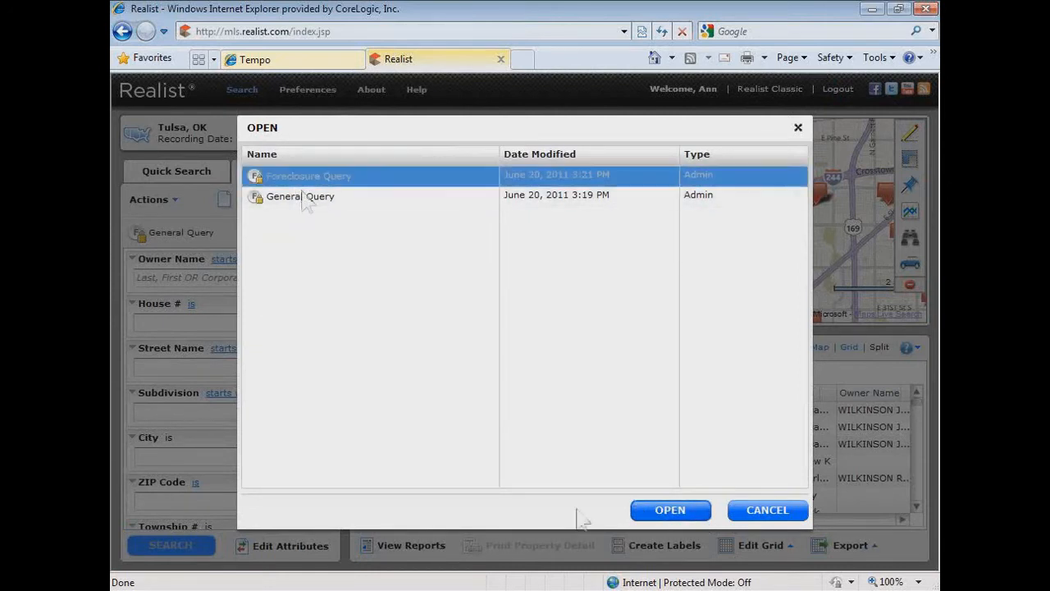
left_click(670, 513)
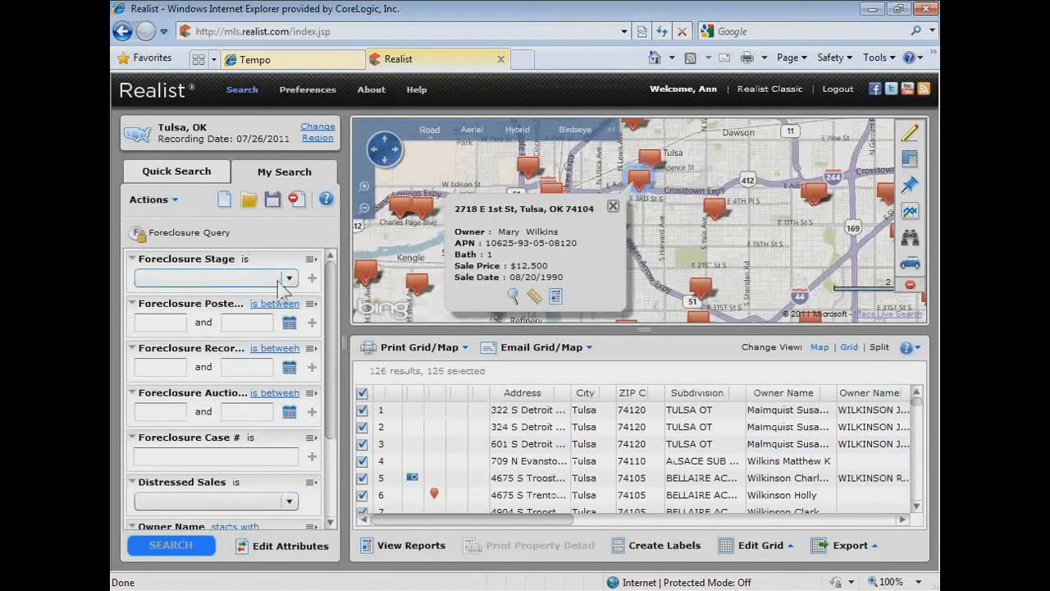
left_click(282, 283)
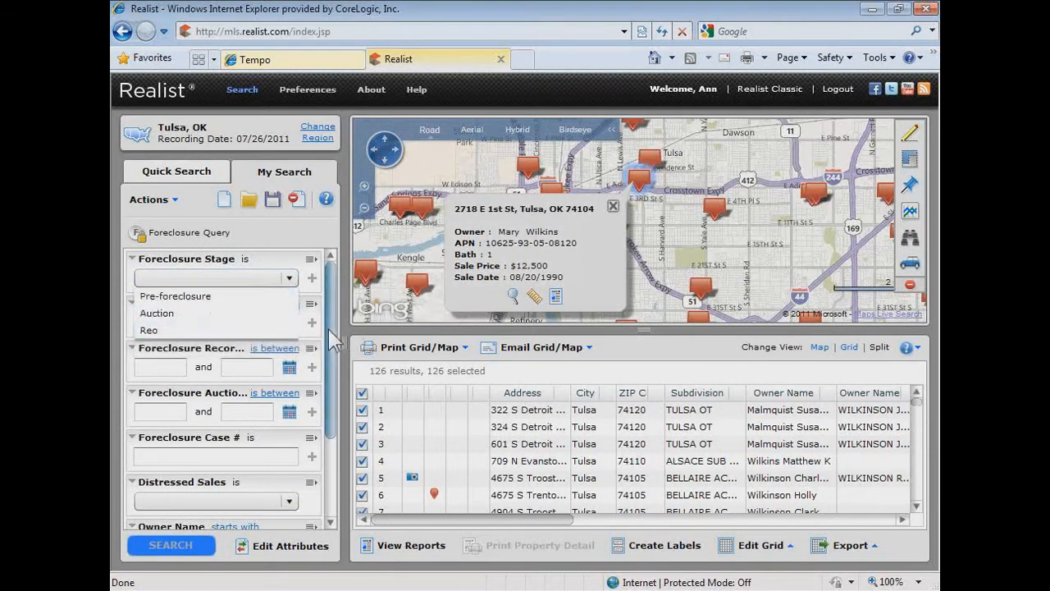
scroll(328, 329, "down", 1)
scroll(330, 352, "down", 4)
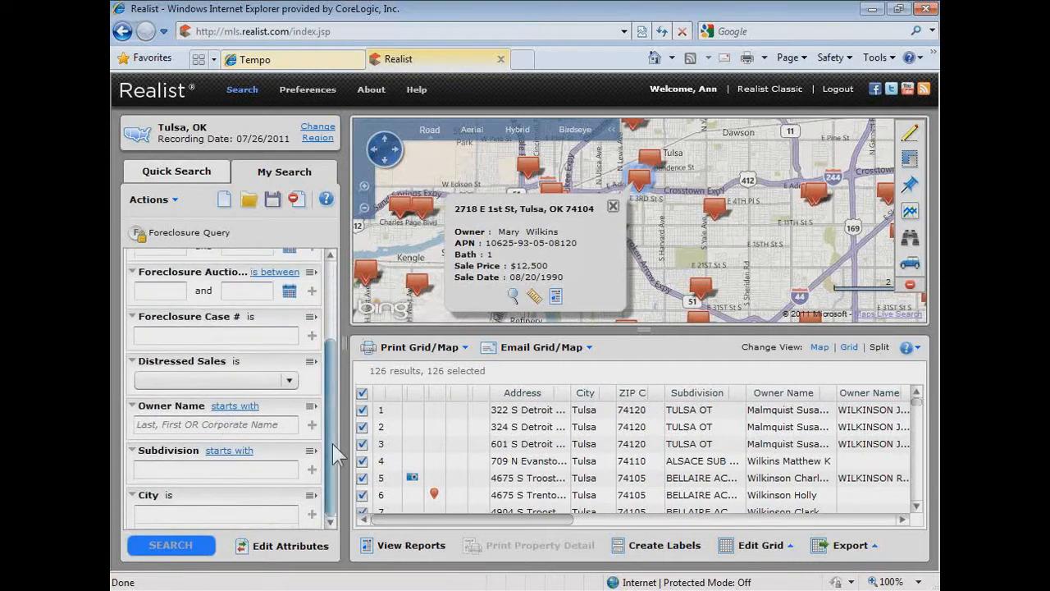
left_click_drag(332, 443, 331, 372)
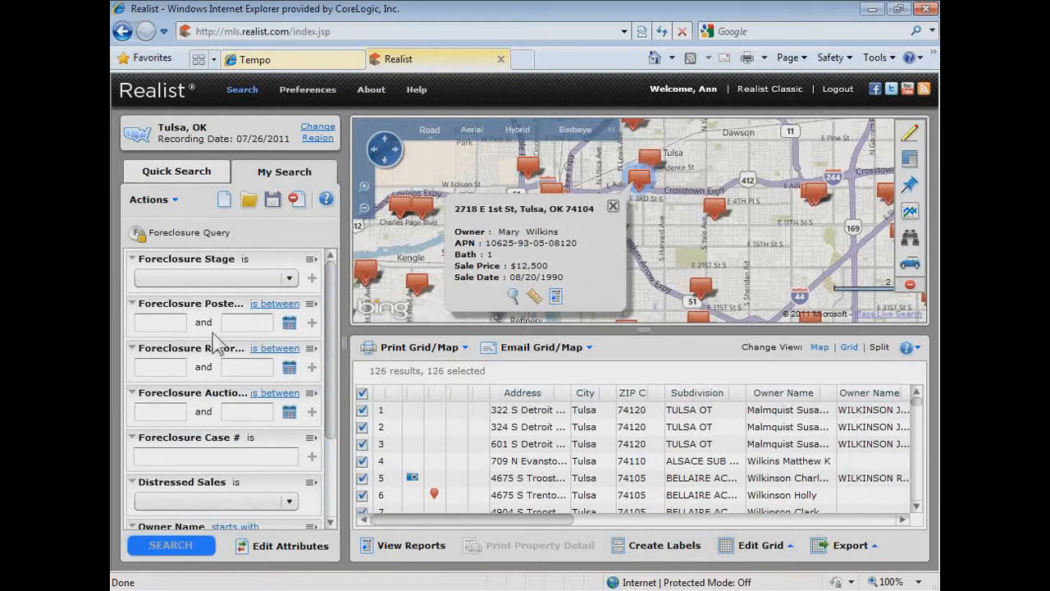
- Open the saved General Query as the search form
left_click(250, 201)
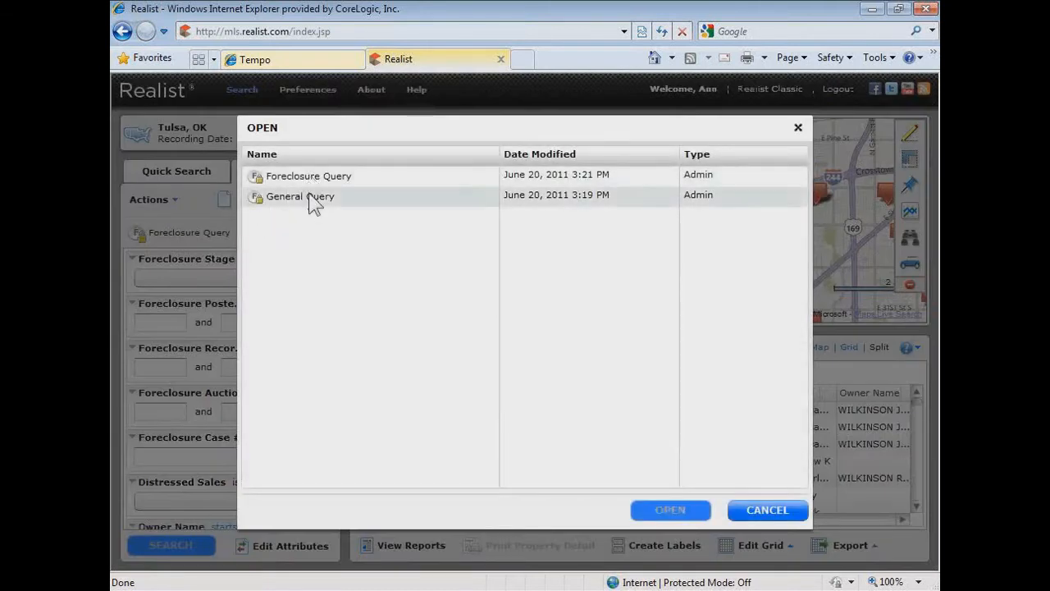
left_click(272, 199)
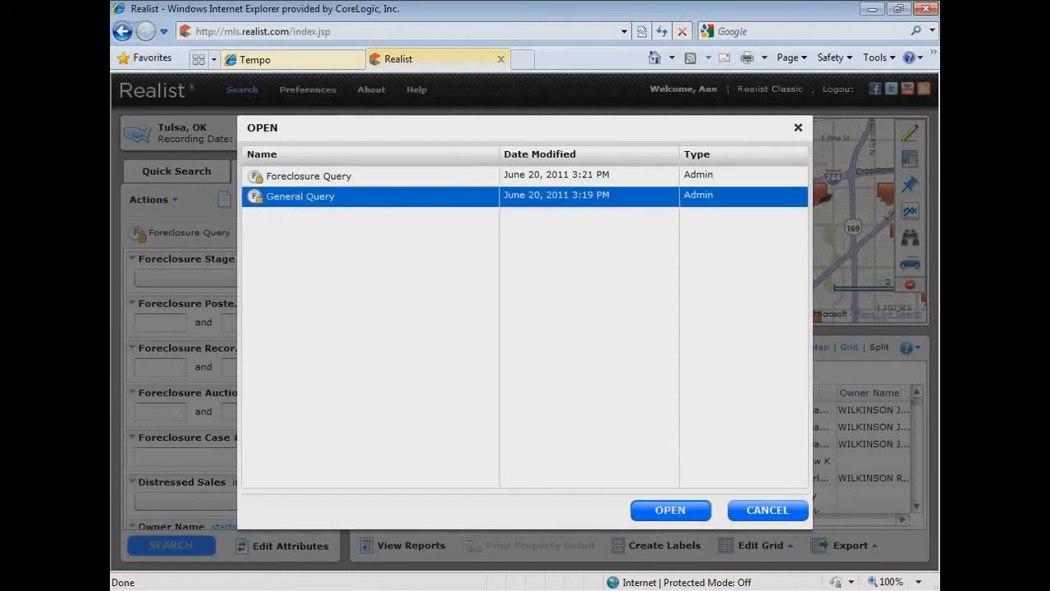
left_click(686, 509)
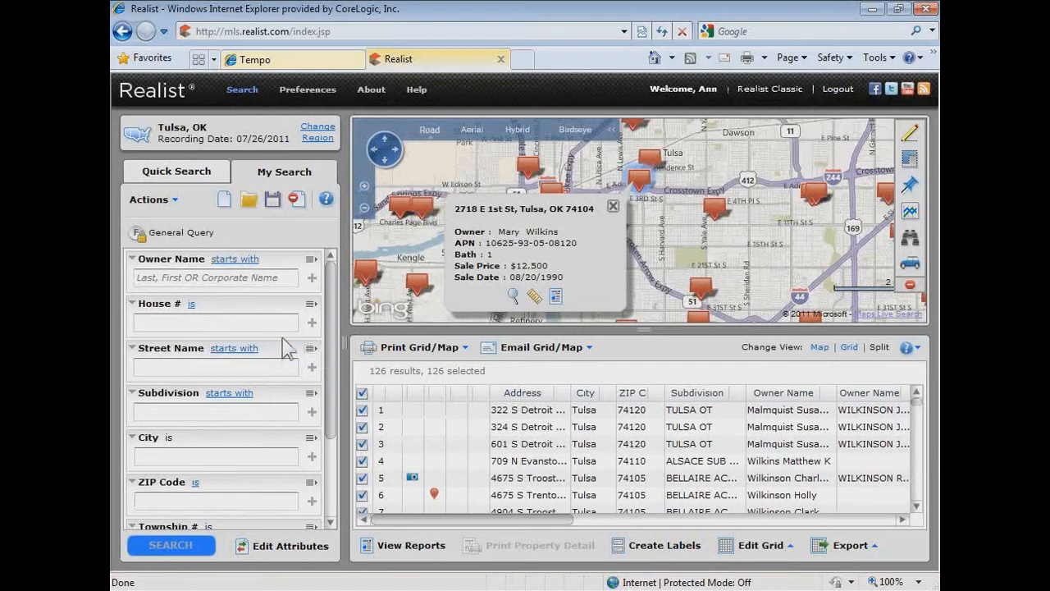
left_click(232, 261)
- Enter 123 as the House #, change its condition to "is between", and enter an upper value
left_click(154, 324)
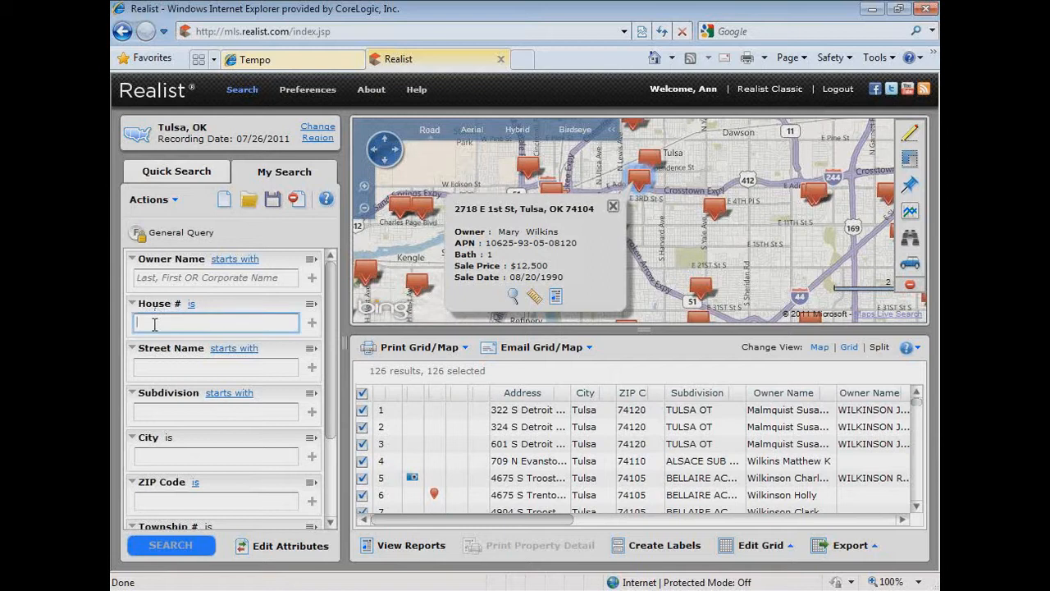
type("123")
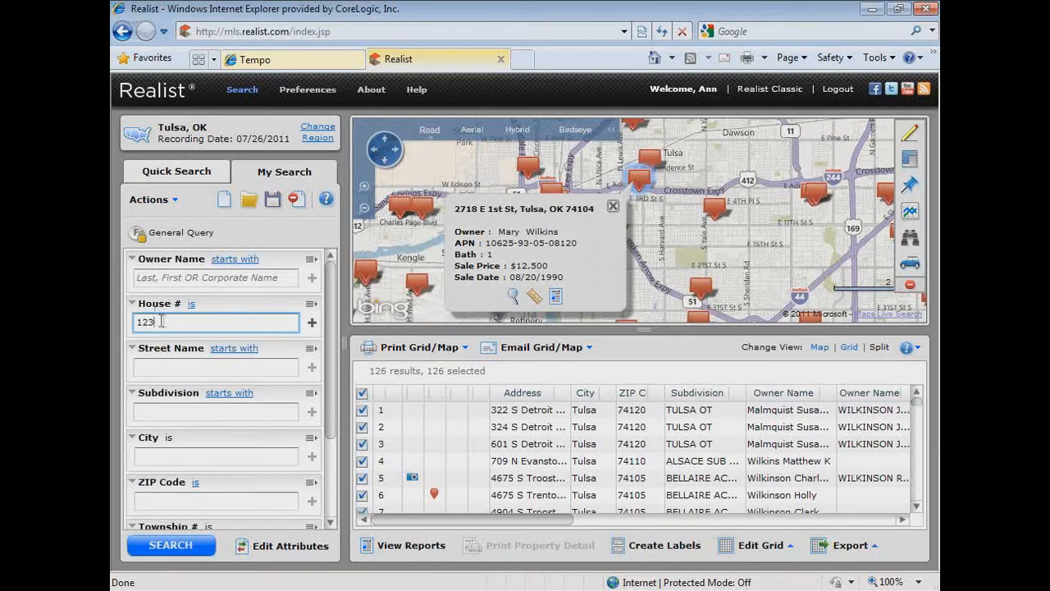
left_click(191, 303)
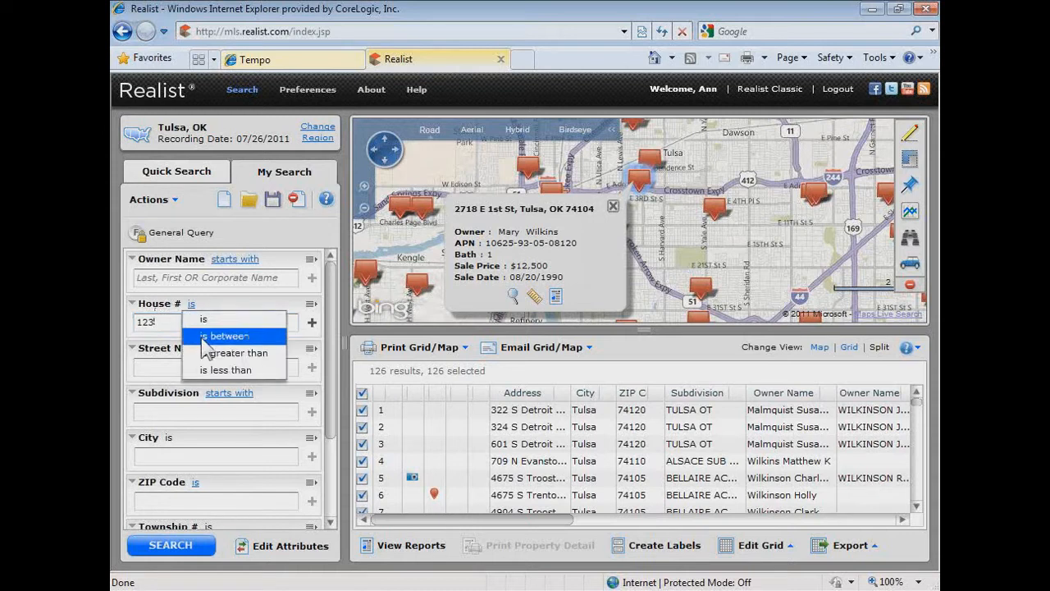
left_click(206, 336)
left_click(256, 321)
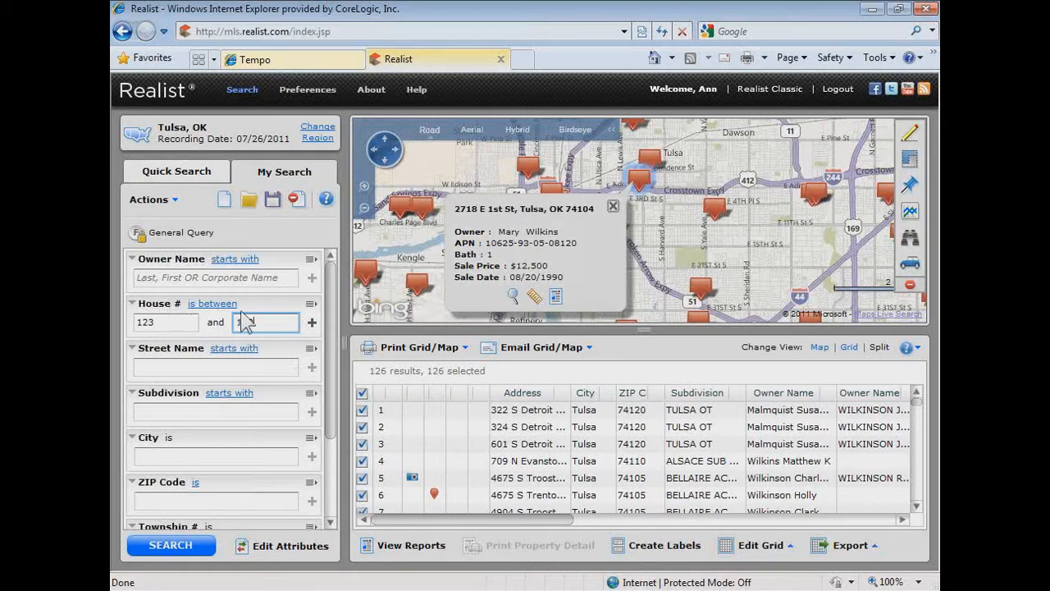
- Switch the House # condition back to "is" and clear its values
left_click(215, 305)
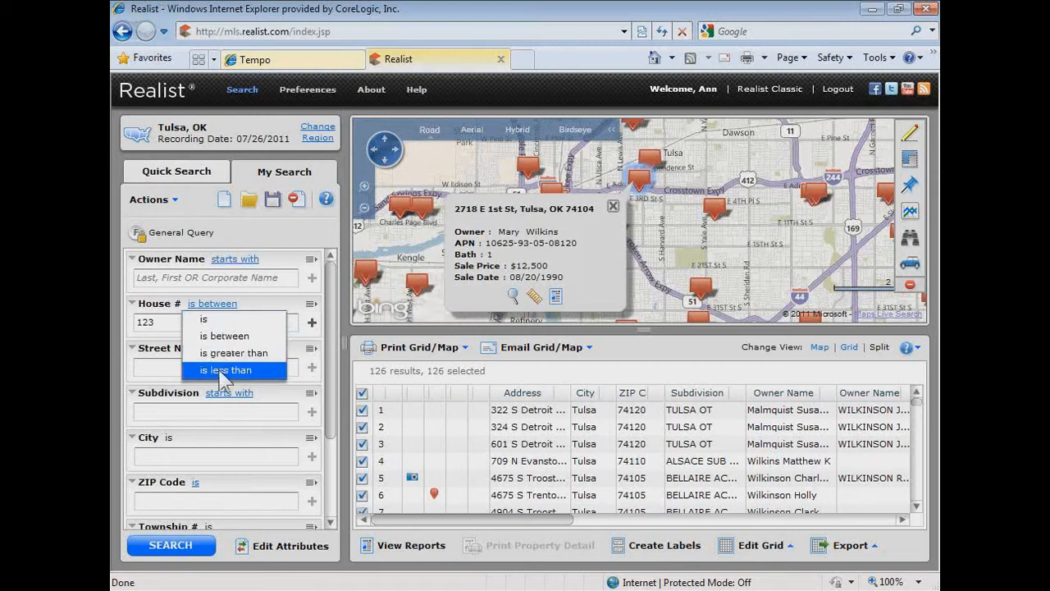
left_click(218, 320)
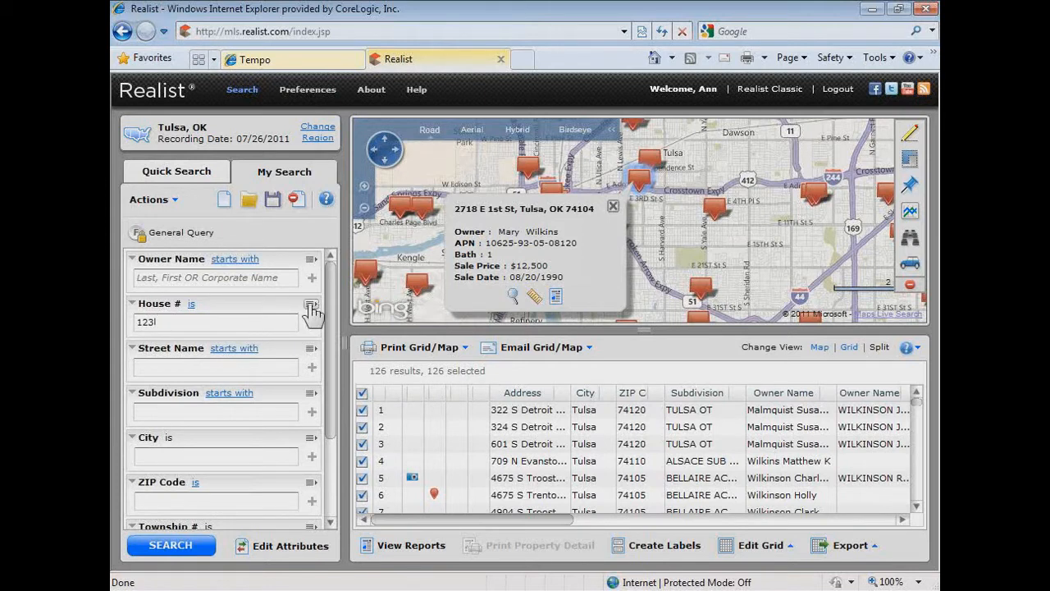
left_click(311, 305)
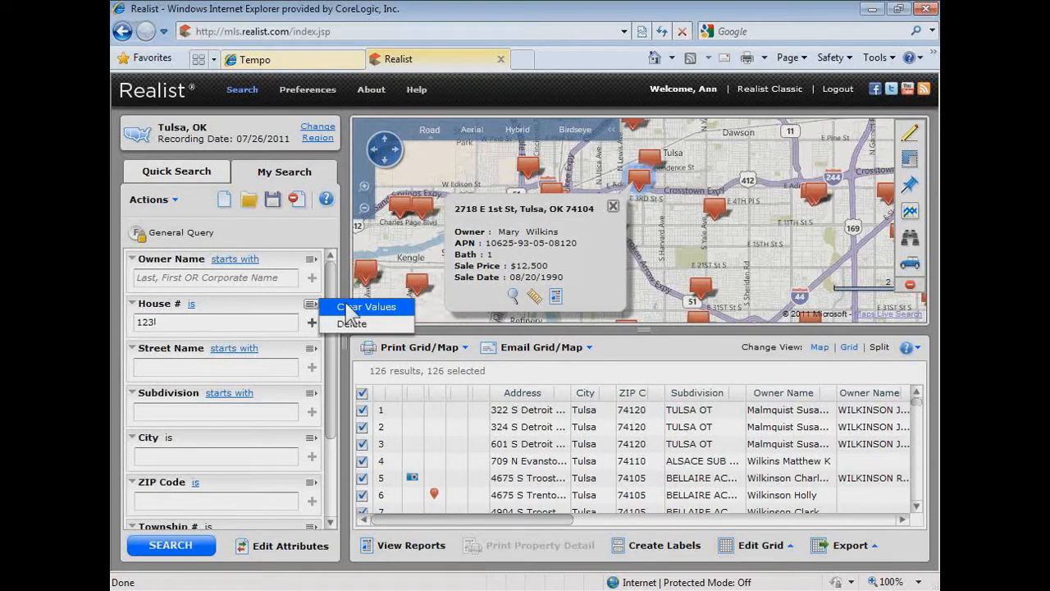
left_click(345, 306)
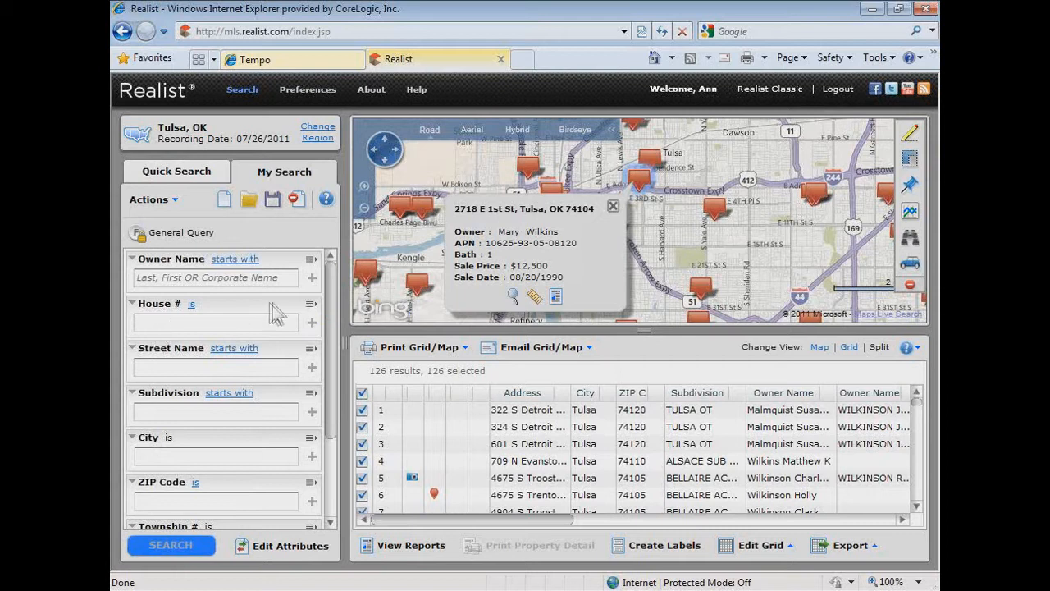
- Delete the House # field from the General Query form
left_click(312, 305)
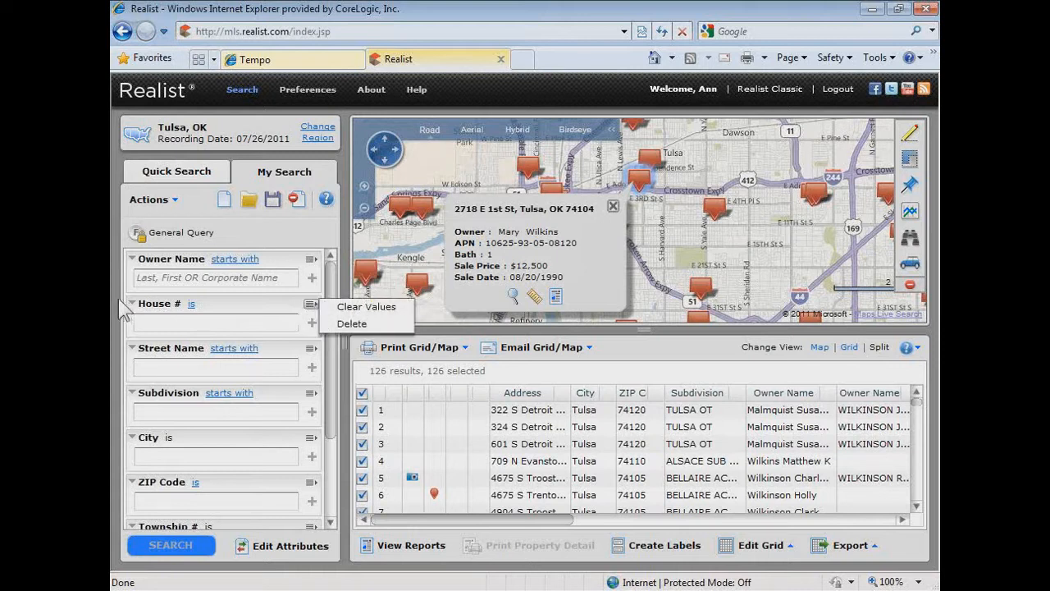
left_click(353, 325)
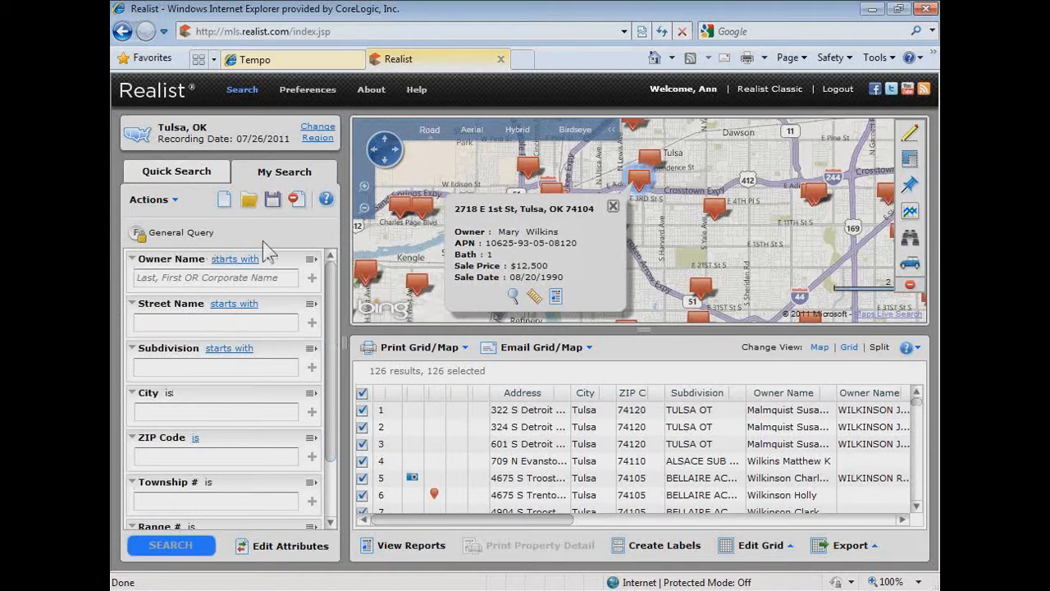
- Add the House # attribute from the Location Information category and place it directly below Owner Name in the selected attributes
left_click(290, 546)
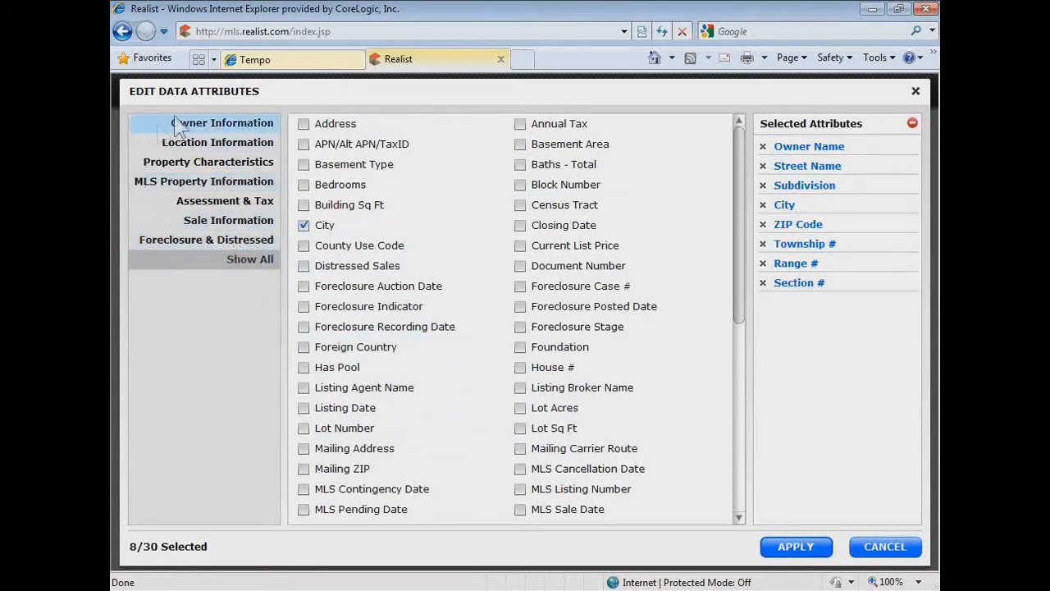
left_click(205, 148)
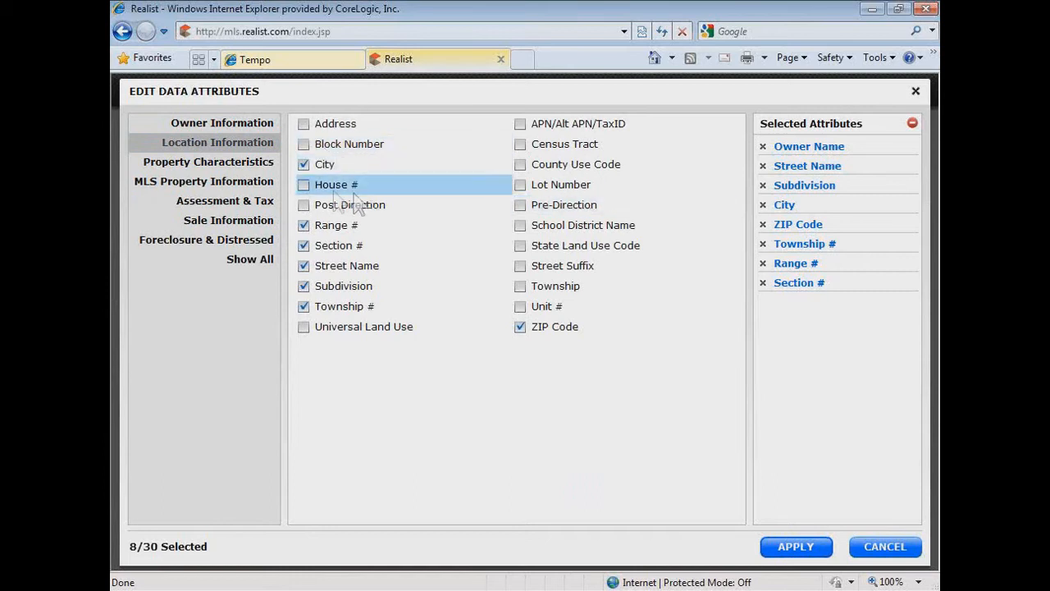
left_click(304, 185)
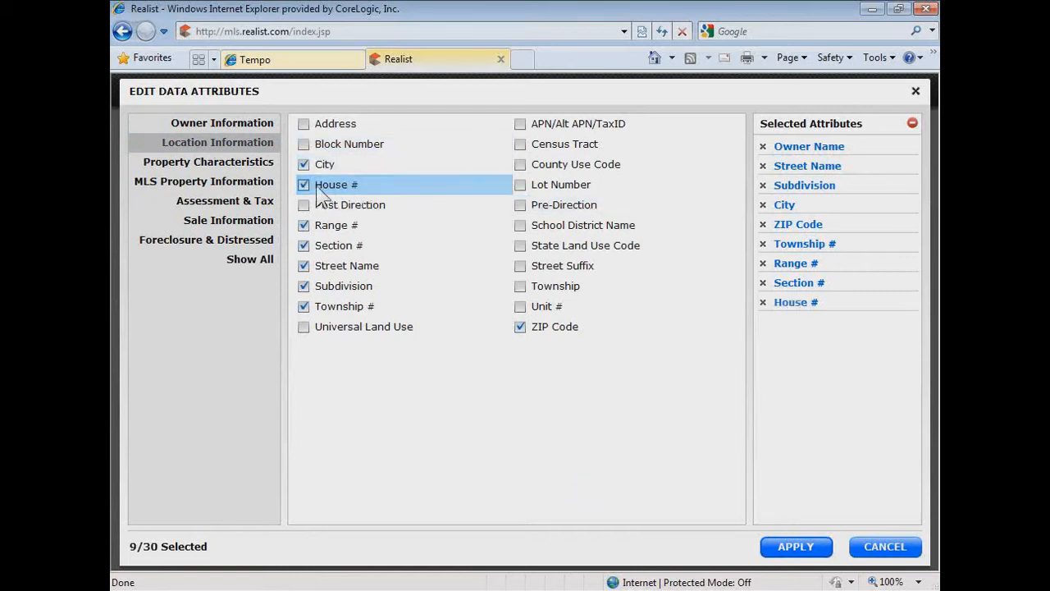
left_click_drag(786, 312, 789, 163)
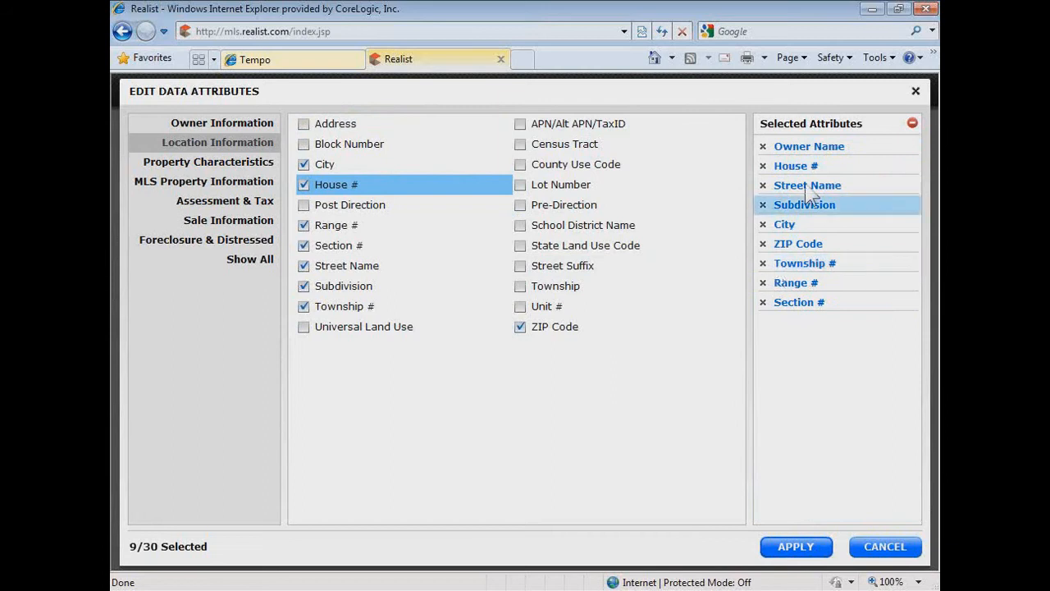
left_click(798, 303)
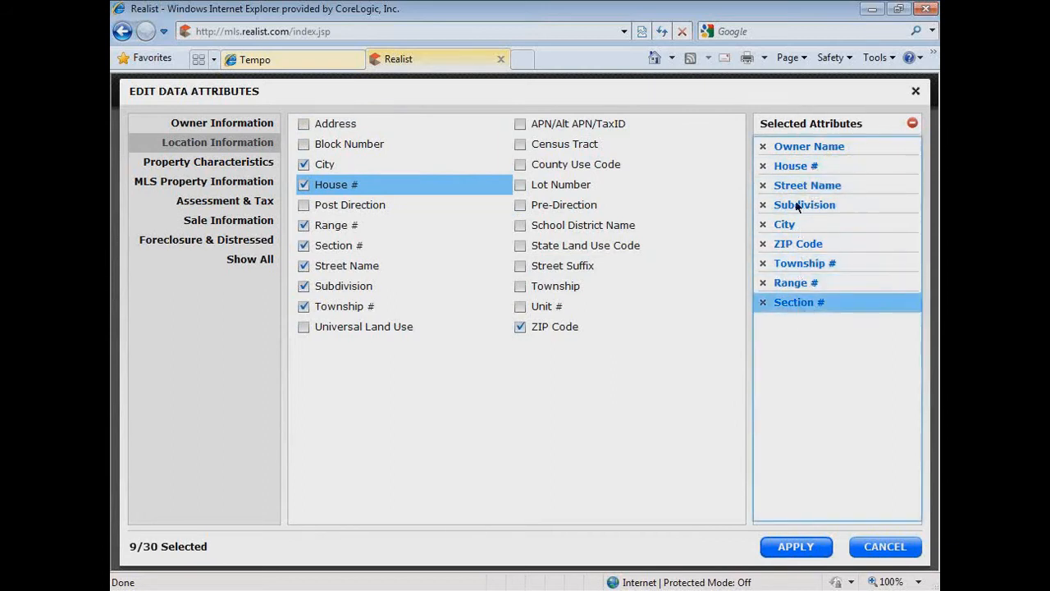
left_click_drag(798, 161, 797, 303)
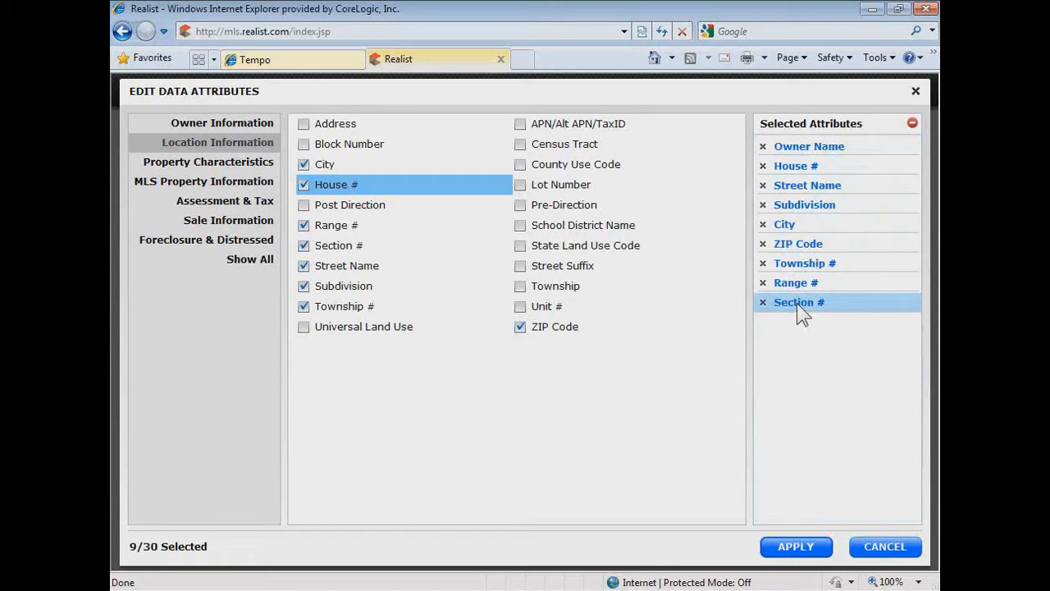
- Look through the Owner Information, Location Information and Property Characteristics attributes, and apply the edited attribute selection to the form
left_click(221, 125)
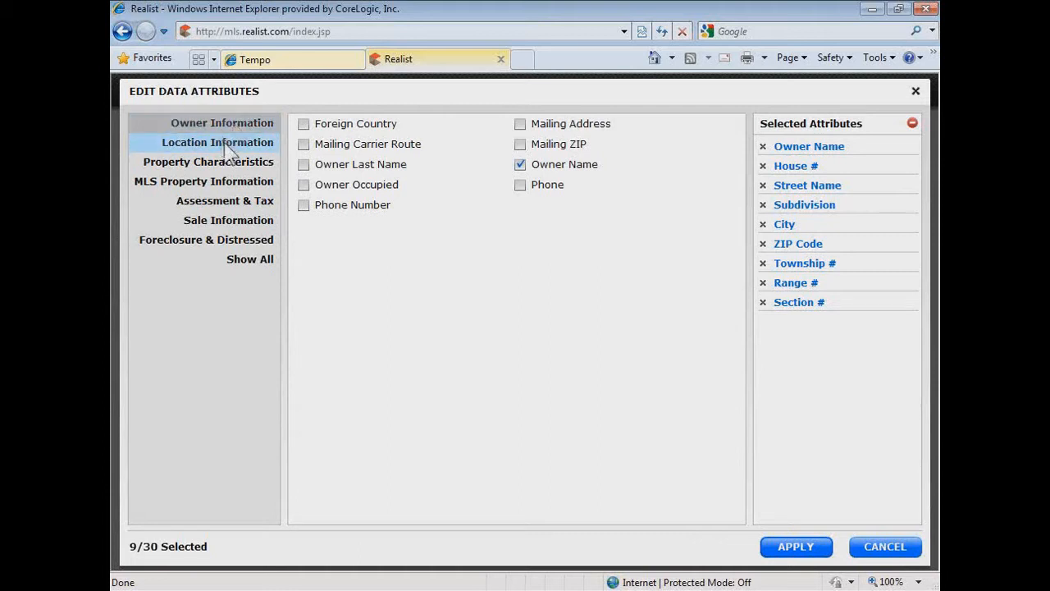
left_click(229, 149)
left_click(218, 161)
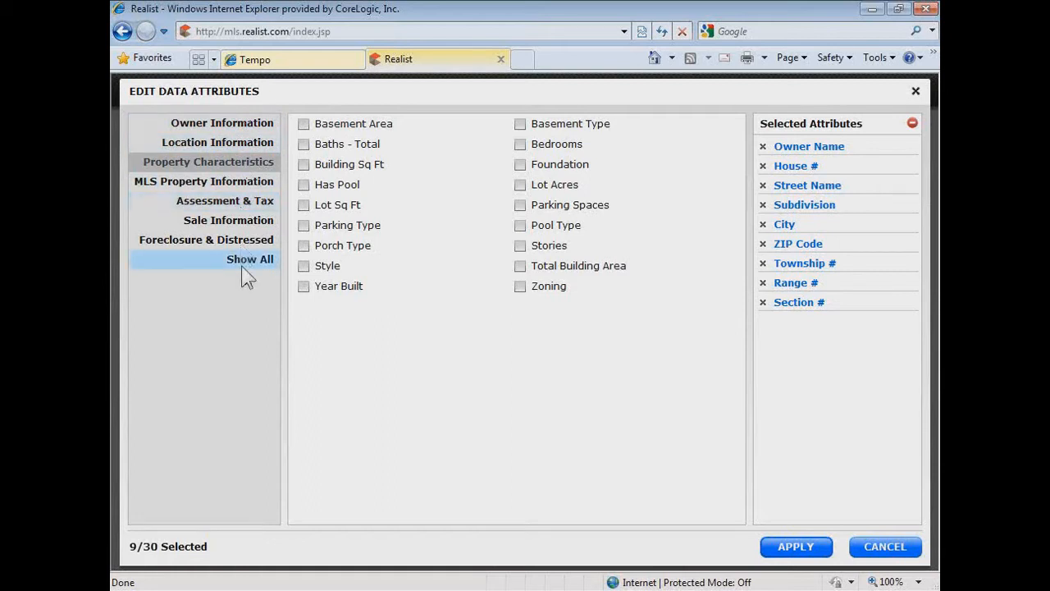
left_click(820, 547)
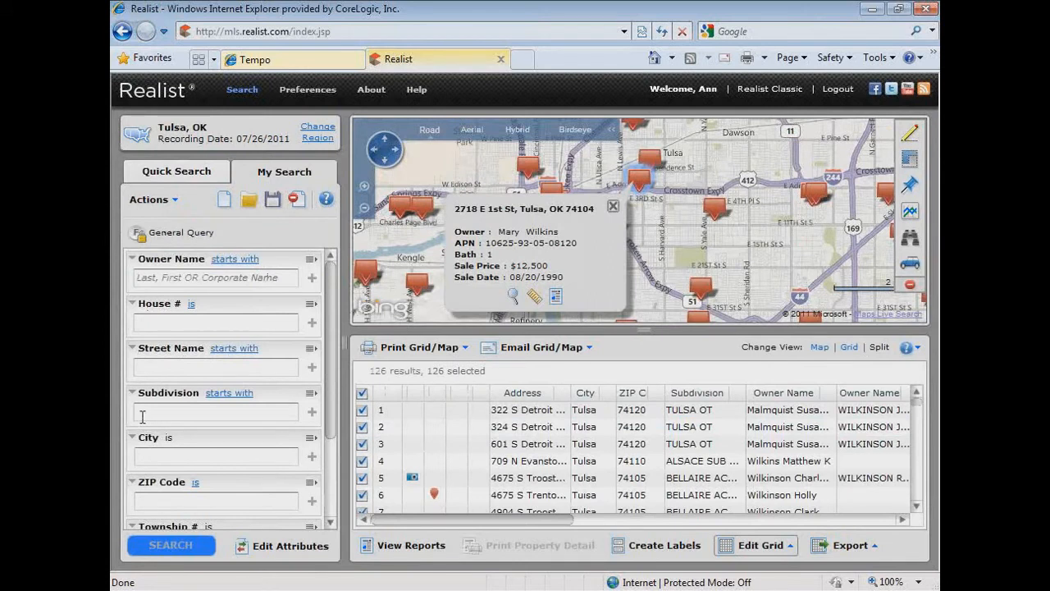
- Add "main" and "elm" as two "starts with" values for Street Name
left_click_drag(331, 340, 279, 286)
left_click(198, 323)
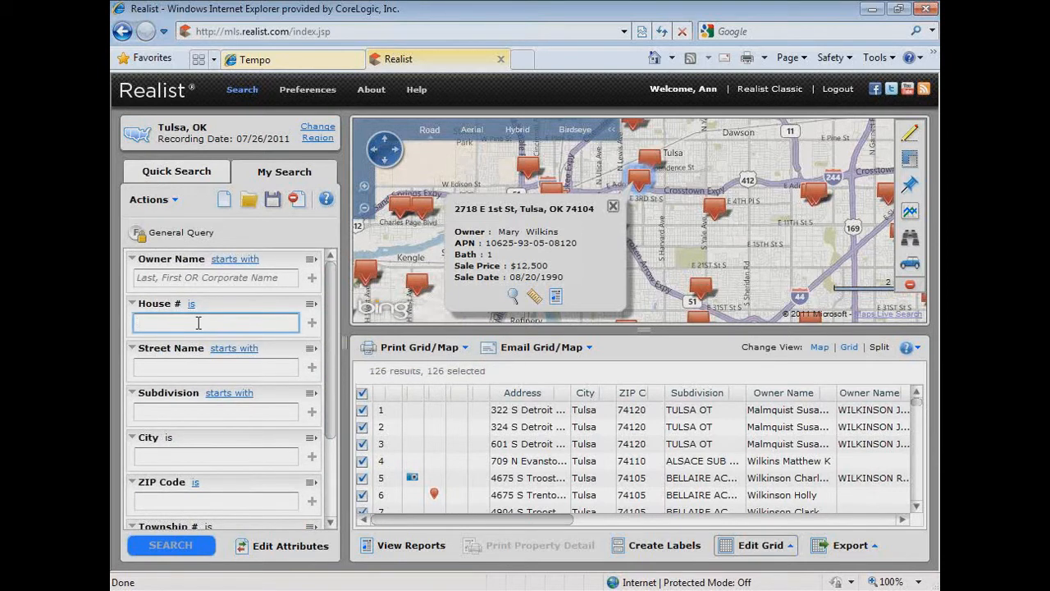
left_click(211, 367)
type("main")
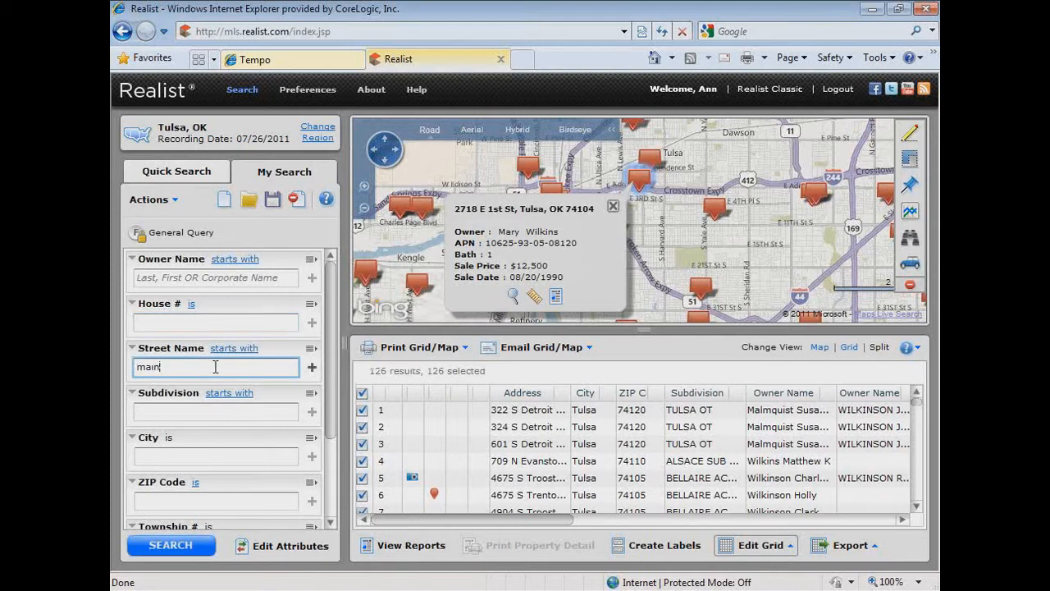
left_click(311, 368)
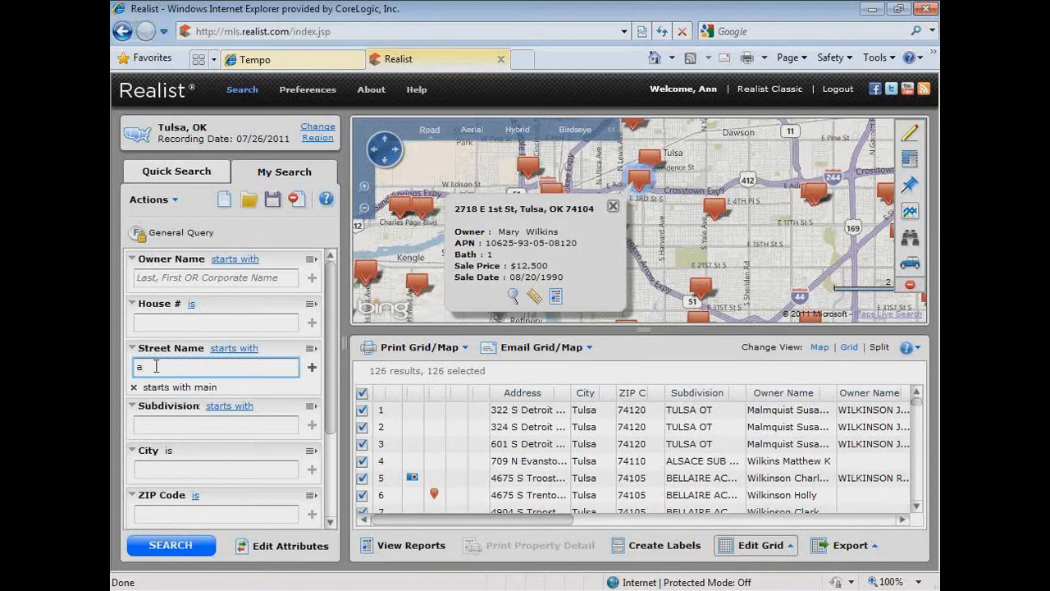
type("elm")
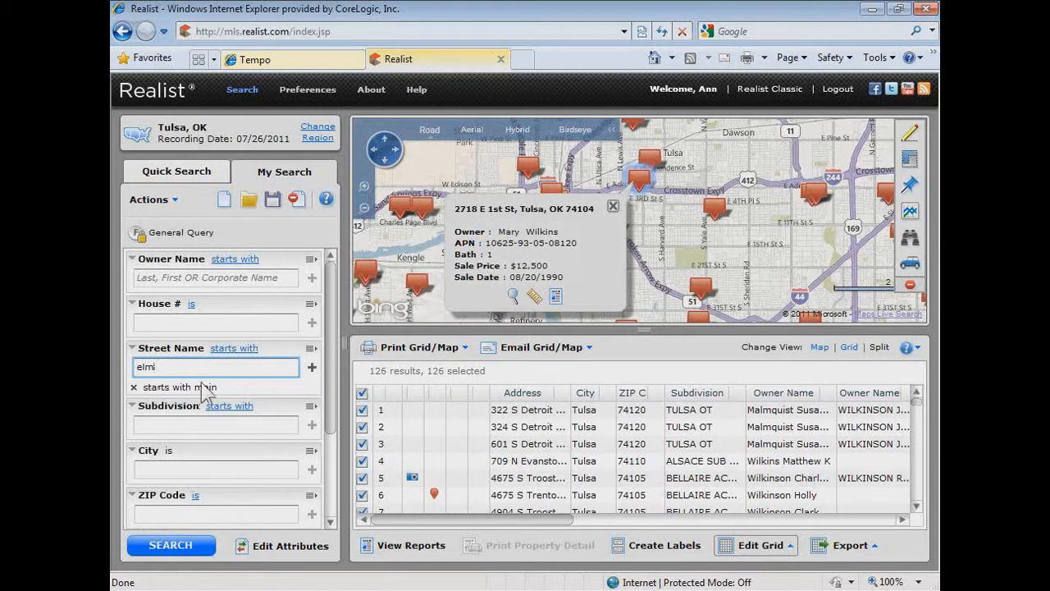
left_click(313, 368)
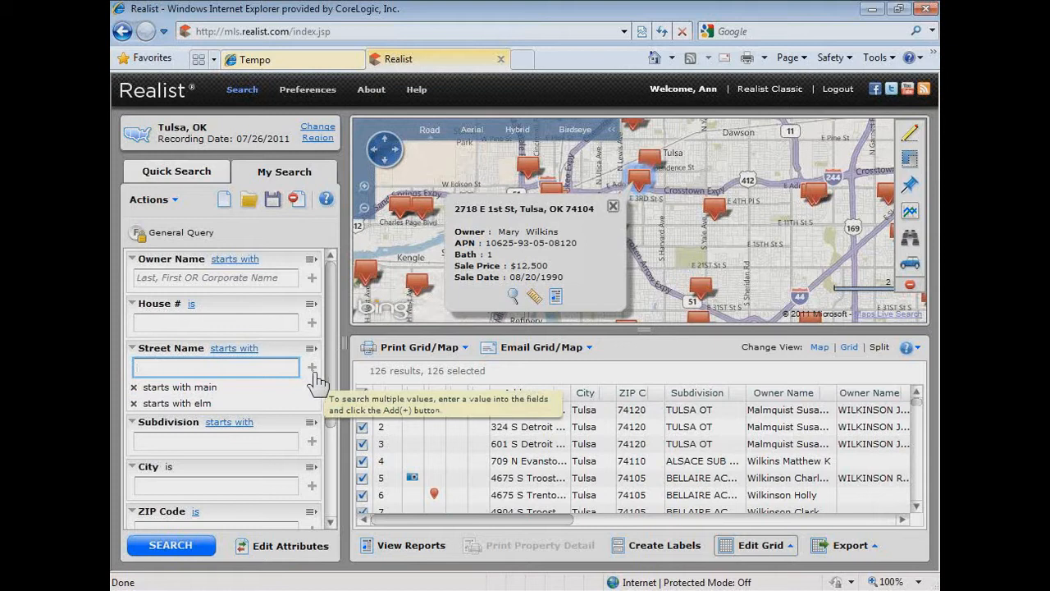
- Remove both added Street Name values and clear the search form along with its map and grid results
left_click(134, 389)
left_click(134, 388)
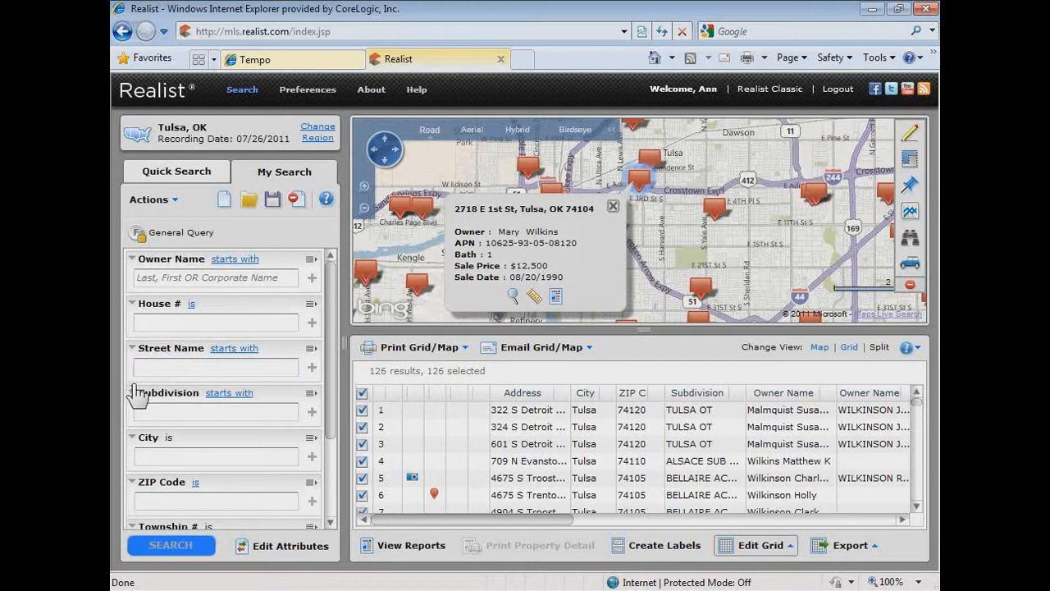
left_click(299, 202)
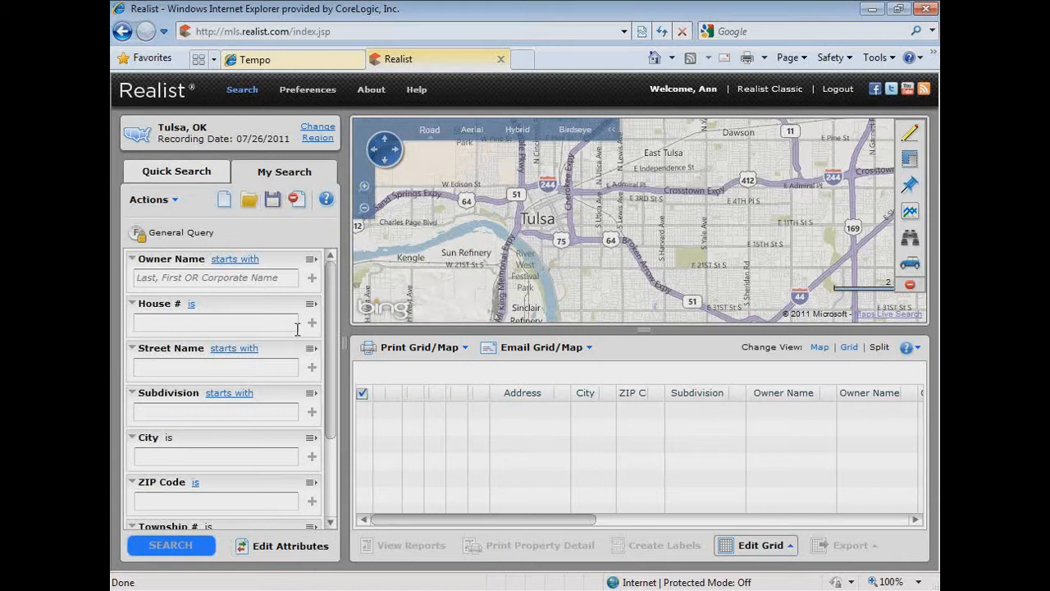
- Start a new search form, look through the Owner Information attributes, and add Address from the Location Information category
left_click(223, 201)
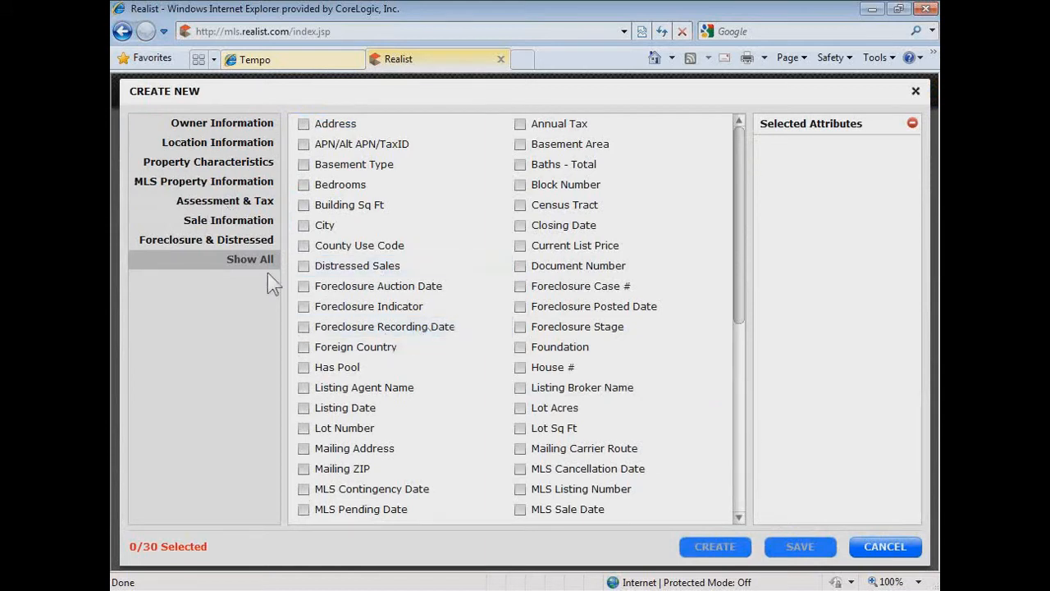
left_click(216, 125)
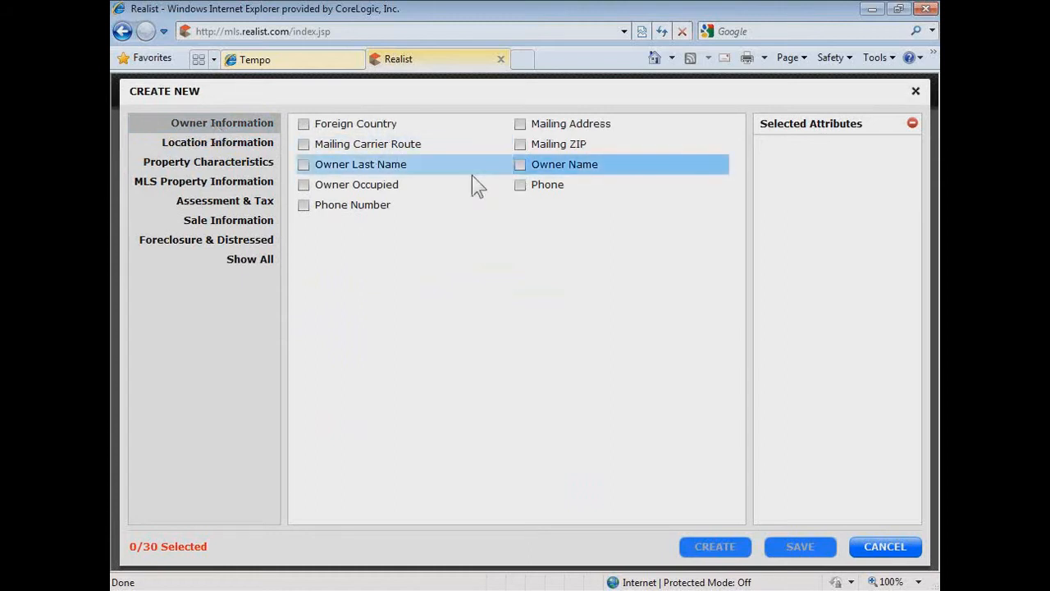
left_click(228, 147)
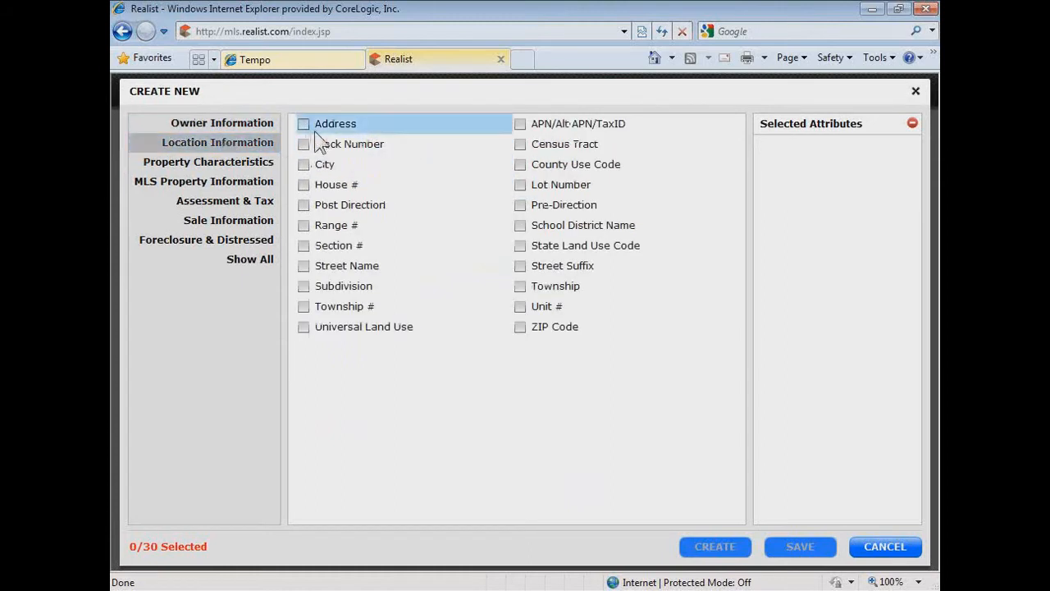
left_click(304, 124)
- Add Bedrooms, Baths - Total, Building Sq Ft and Style from the Property Characteristics category, and create the form
left_click(207, 163)
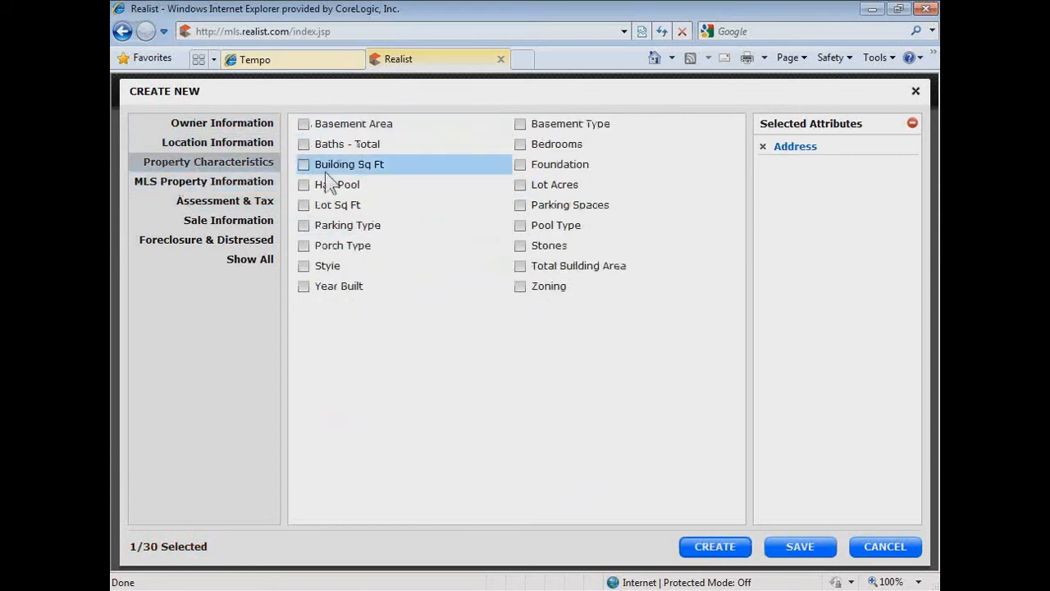
left_click(520, 144)
left_click(343, 151)
left_click(303, 165)
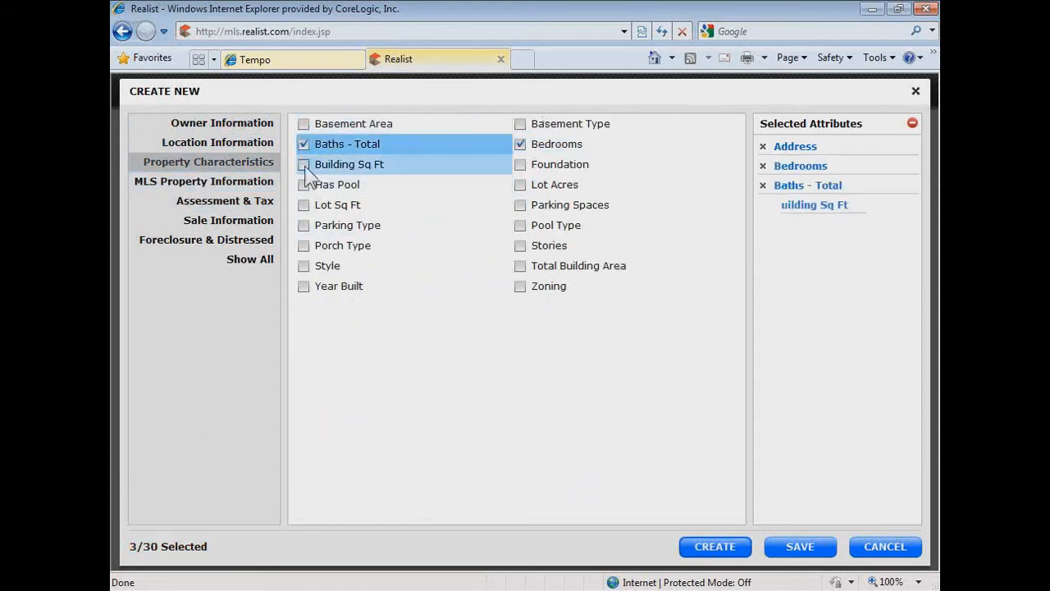
left_click(328, 268)
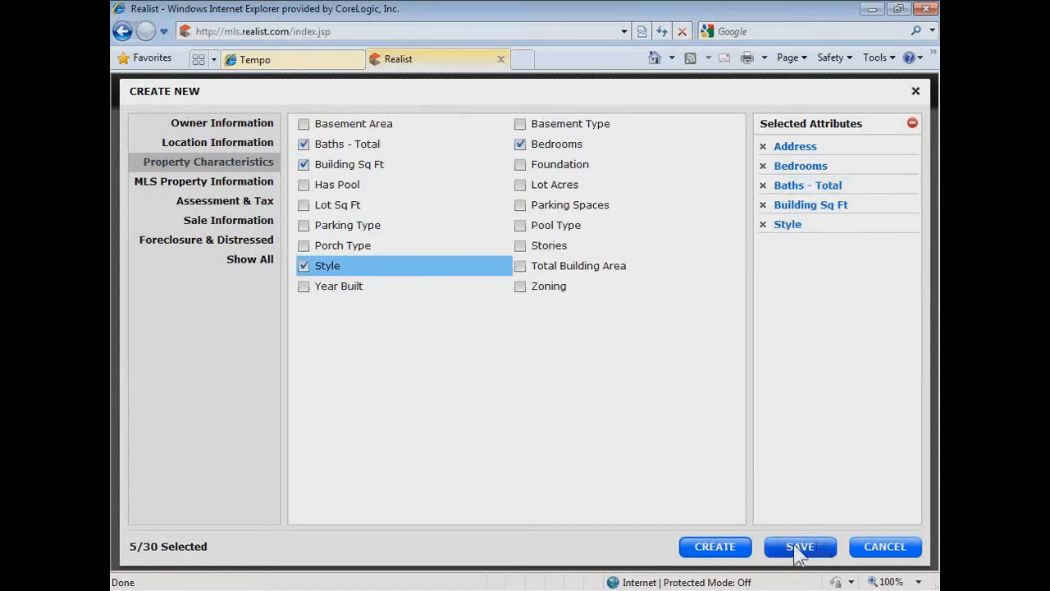
left_click(726, 558)
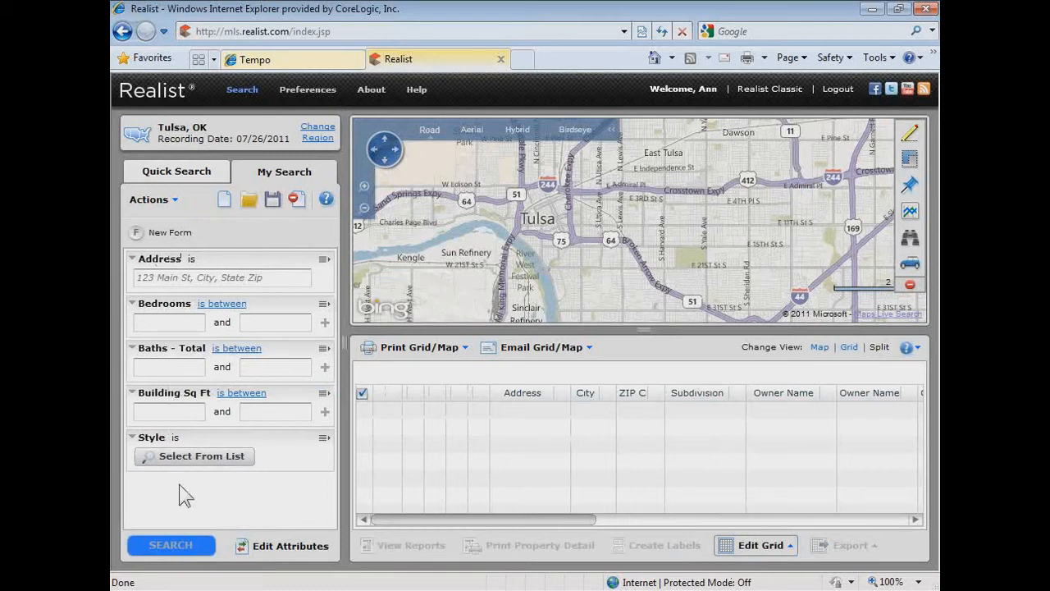
- View the available Style choices without selecting any, and save the search fields as a form named "My New Form"
left_click(190, 455)
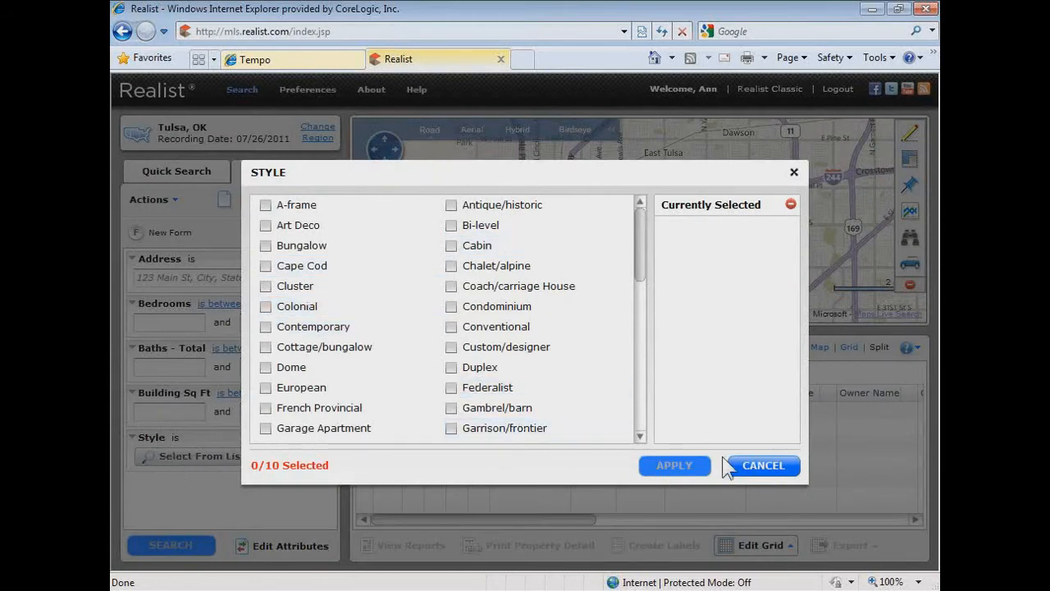
left_click(774, 465)
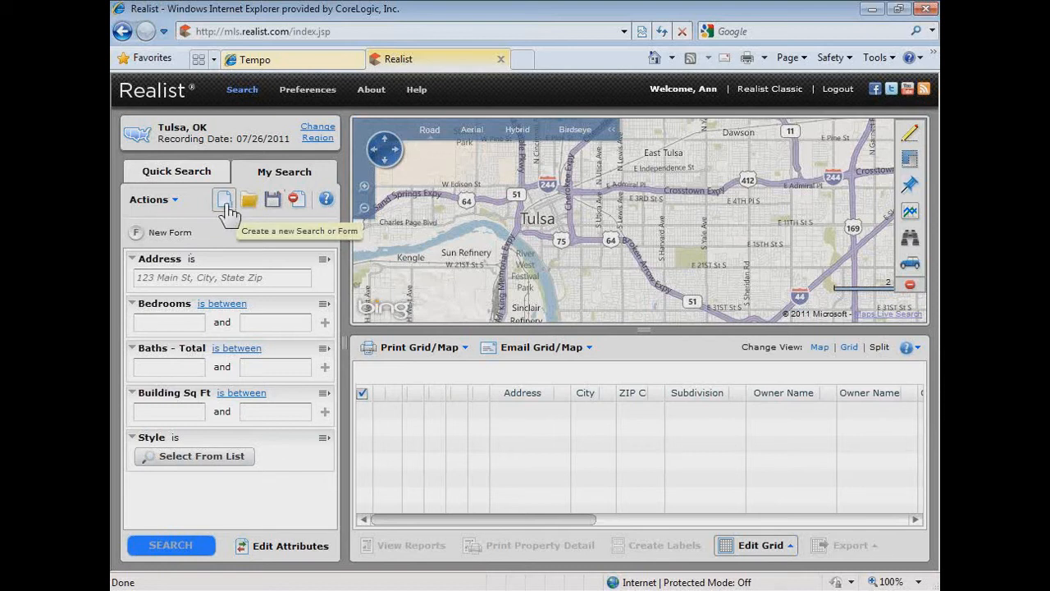
left_click(269, 201)
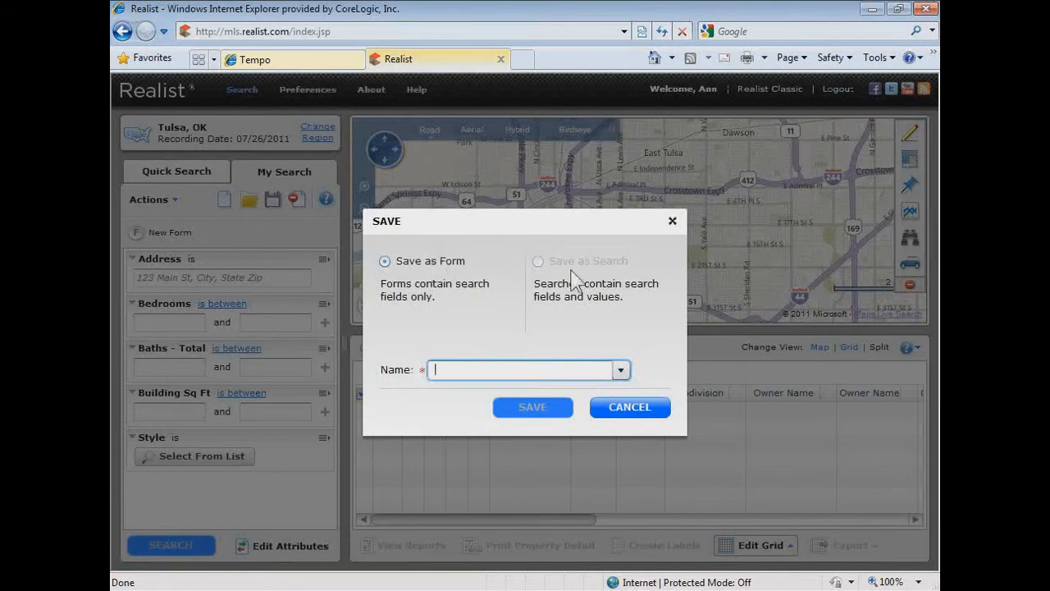
left_click(385, 260)
type("My New Form")
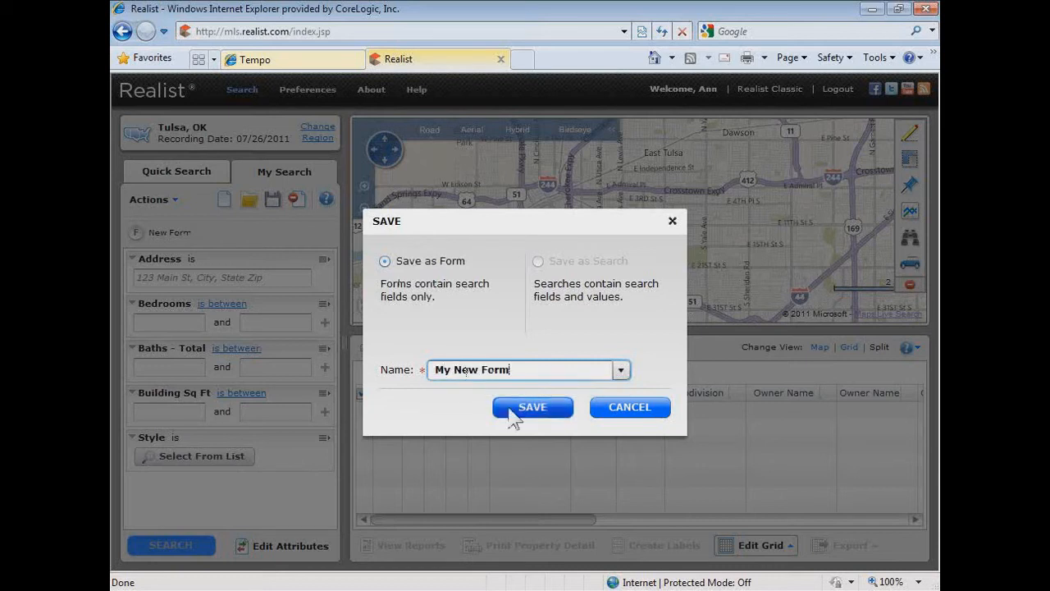
left_click(537, 408)
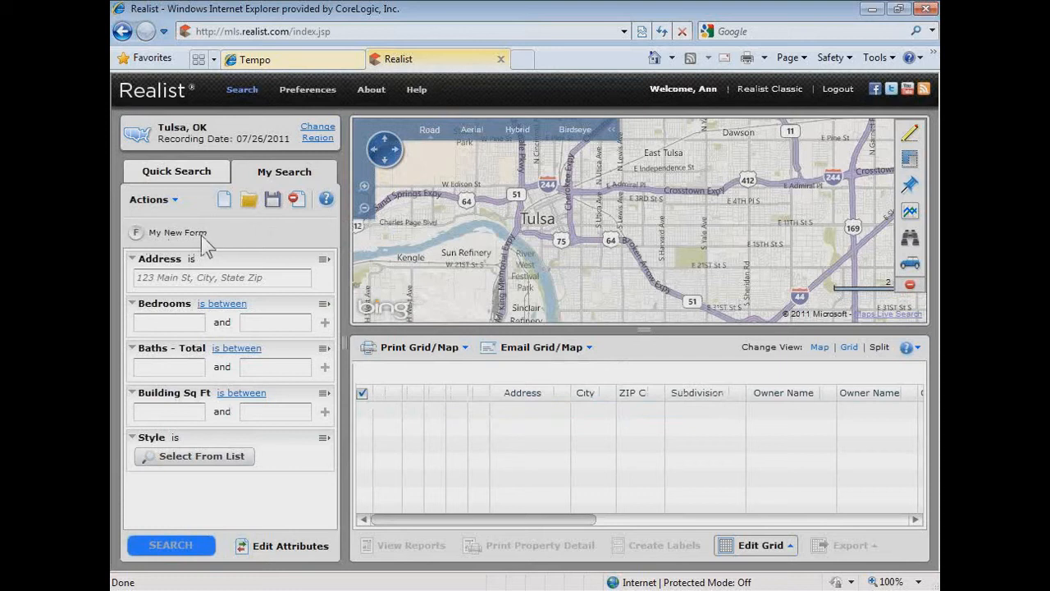
- Enter 123 as the Address value and save the fields with their values as a search named "My New Search"
left_click(199, 277)
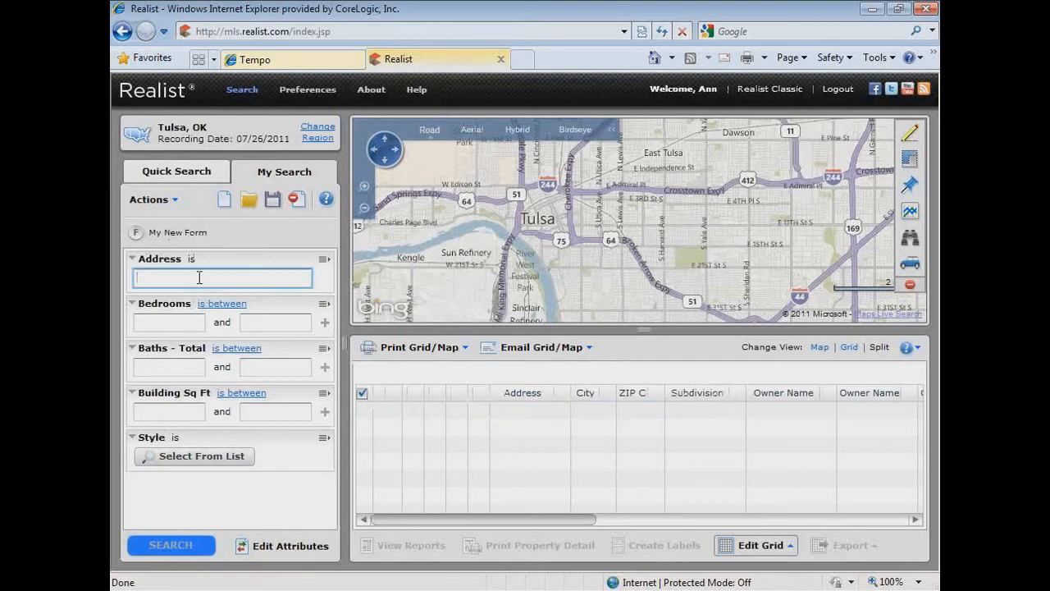
type("123")
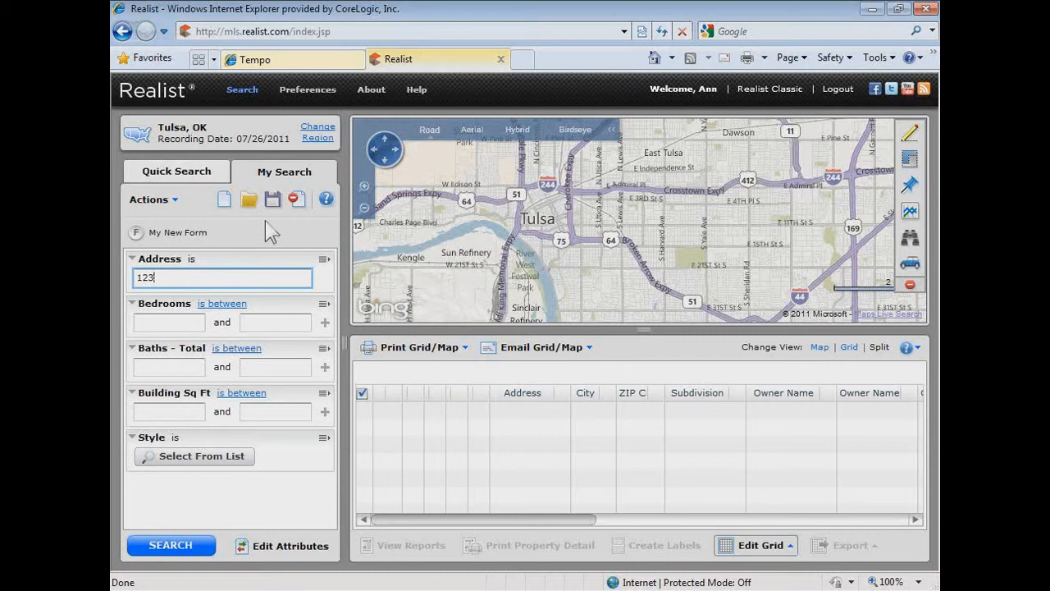
left_click(272, 201)
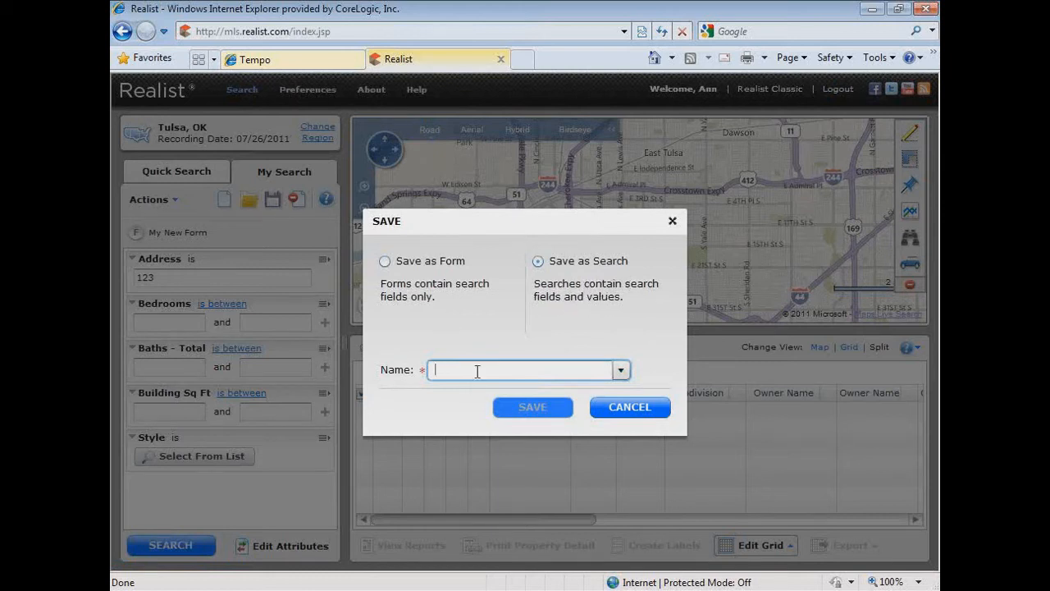
type("M")
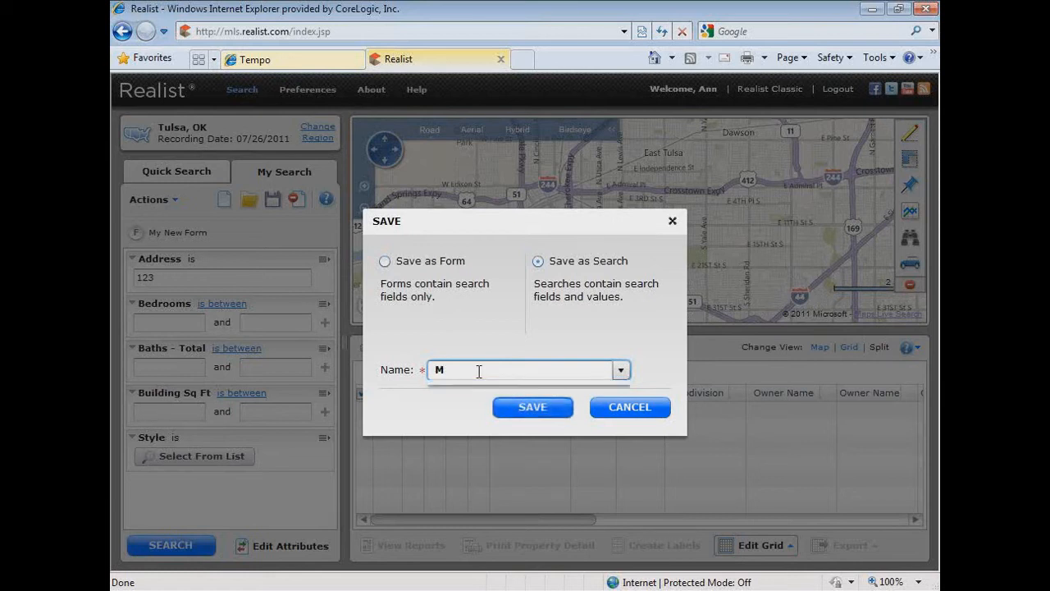
type("y New Search")
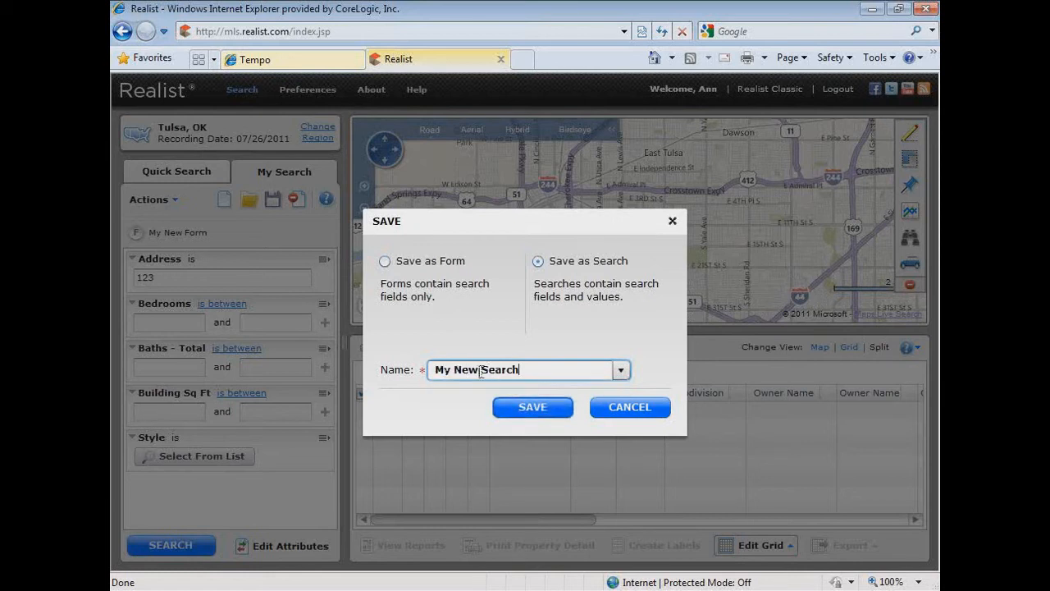
left_click(511, 408)
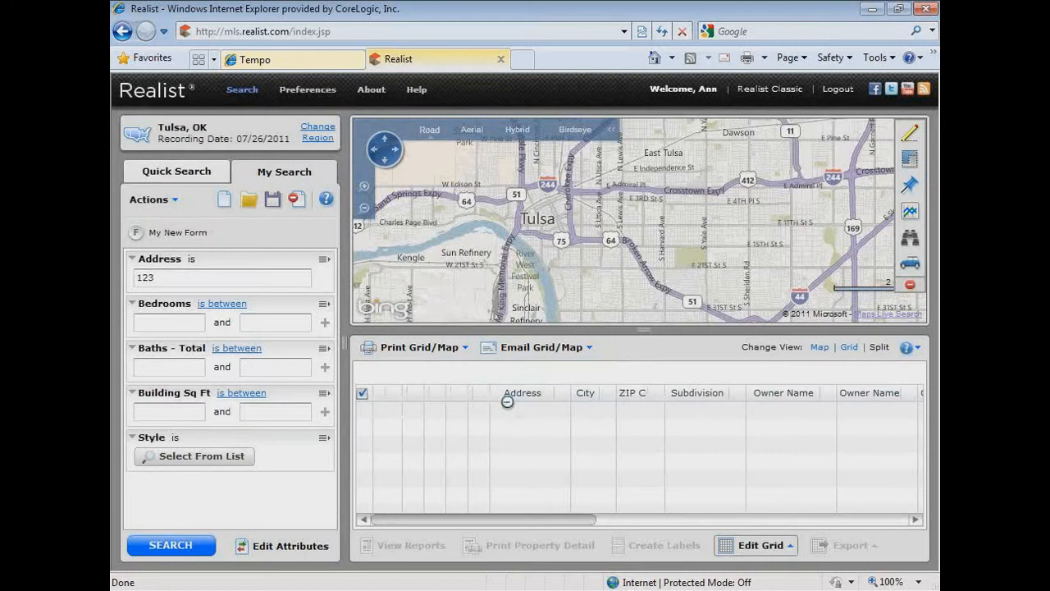
- Look over the list of saved searches and forms, and delete both My New Search and My New Form
left_click(248, 202)
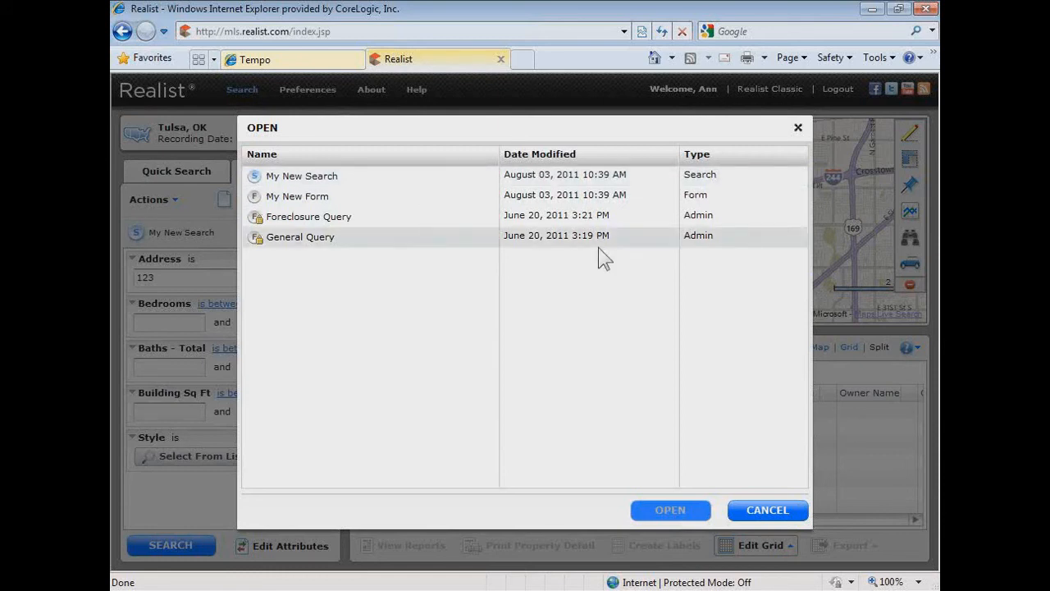
left_click(764, 510)
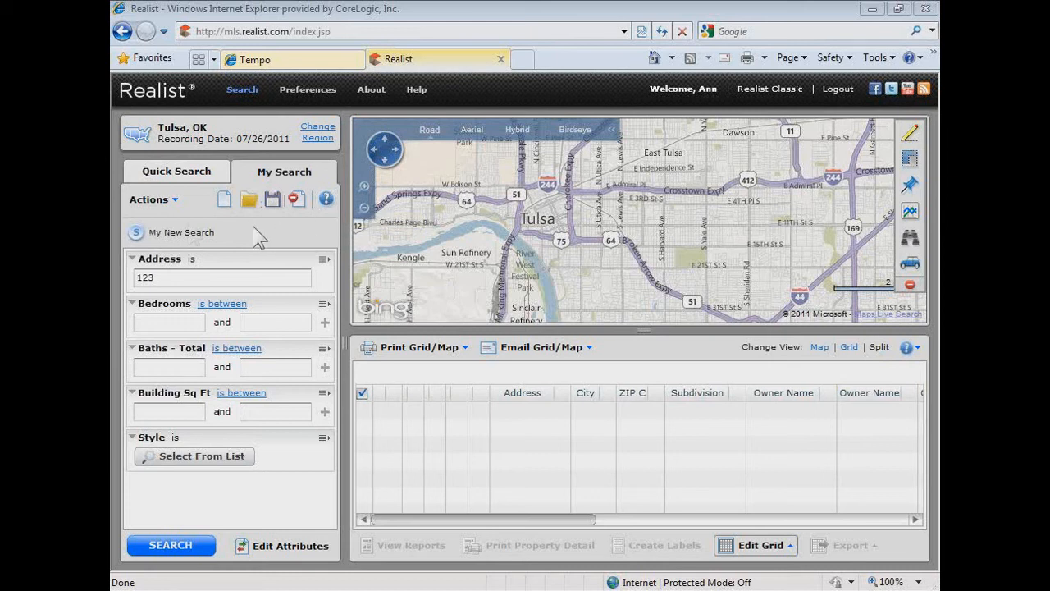
left_click(178, 207)
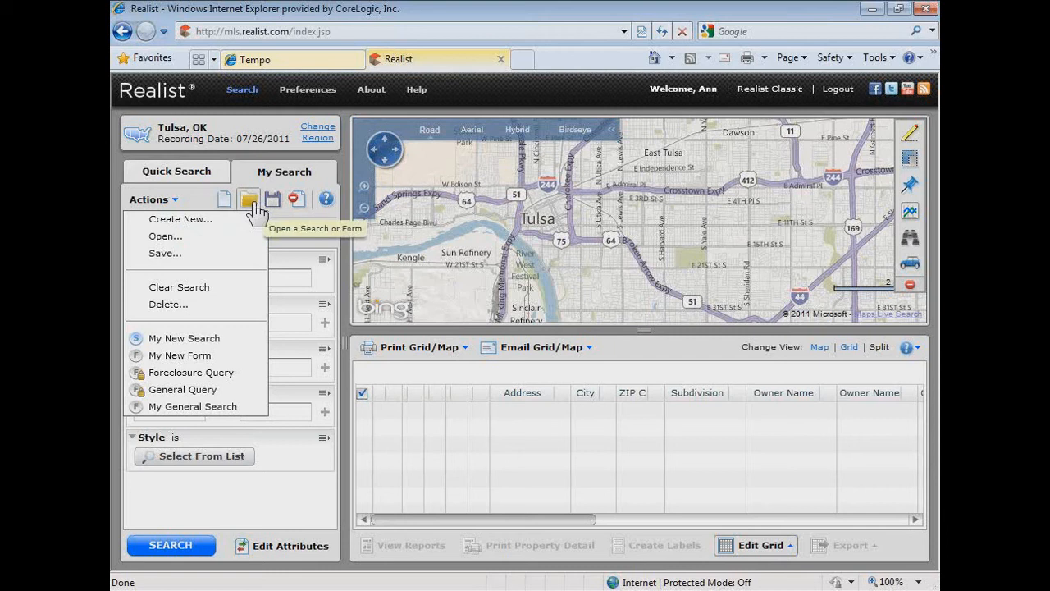
left_click(156, 306)
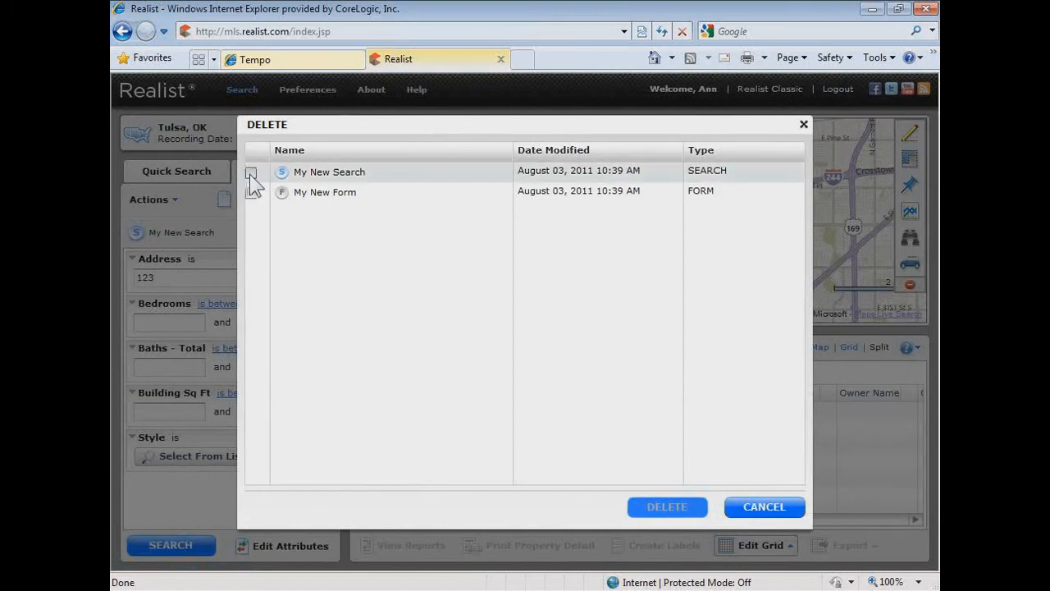
left_click(250, 173)
left_click(253, 193)
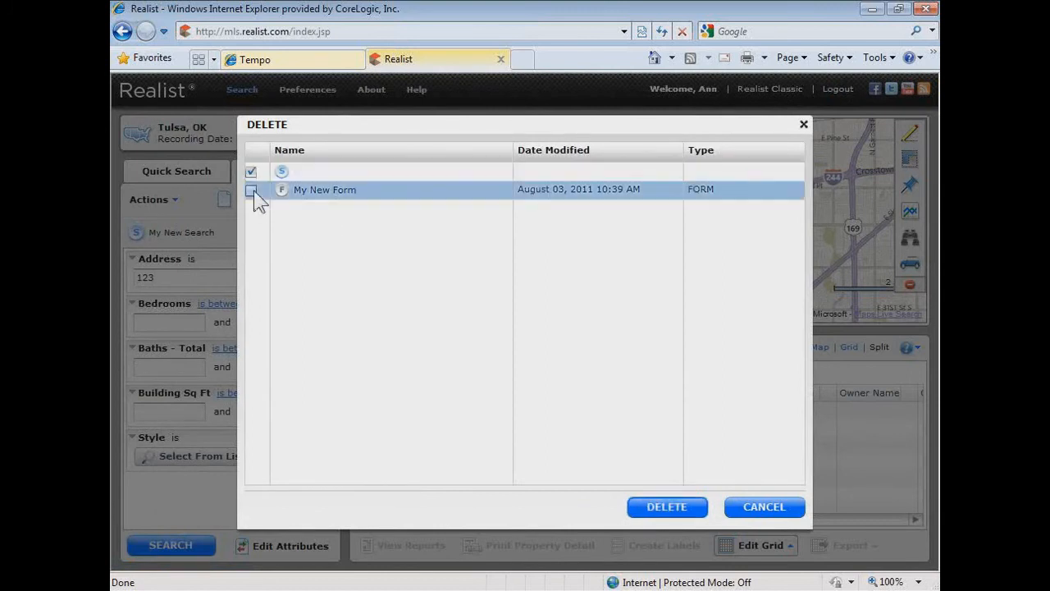
left_click(664, 511)
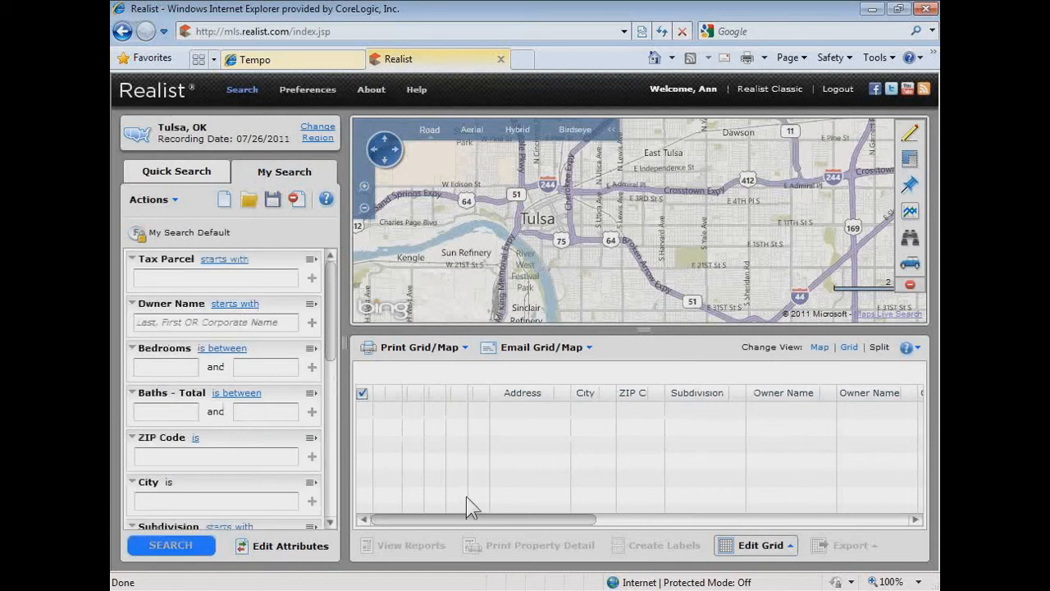
- Open the General Query form from the saved queries, and reopen it from the recently used queries
left_click(251, 202)
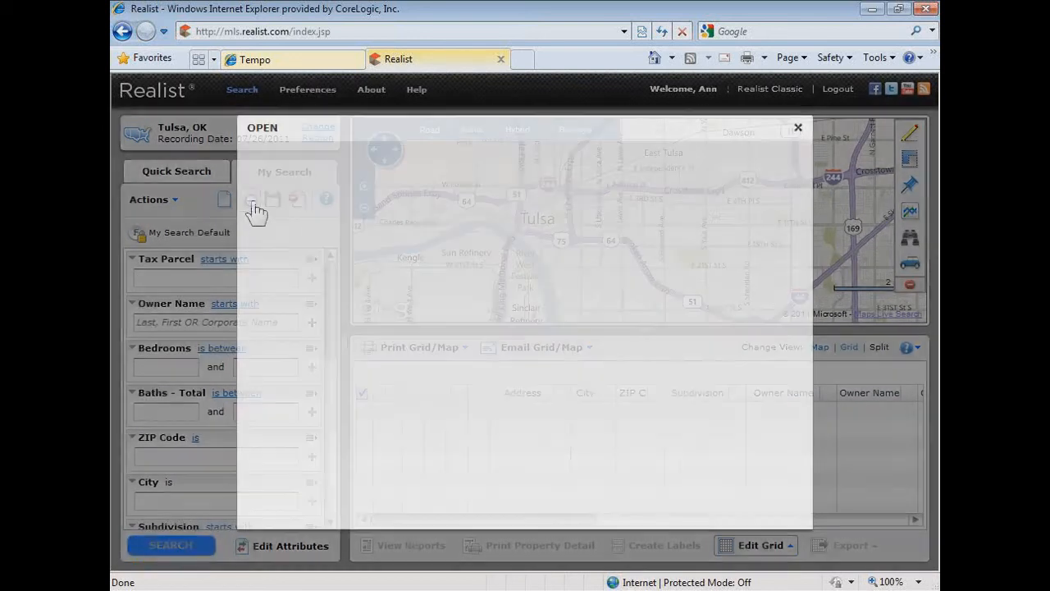
left_click(271, 177)
left_click(289, 199)
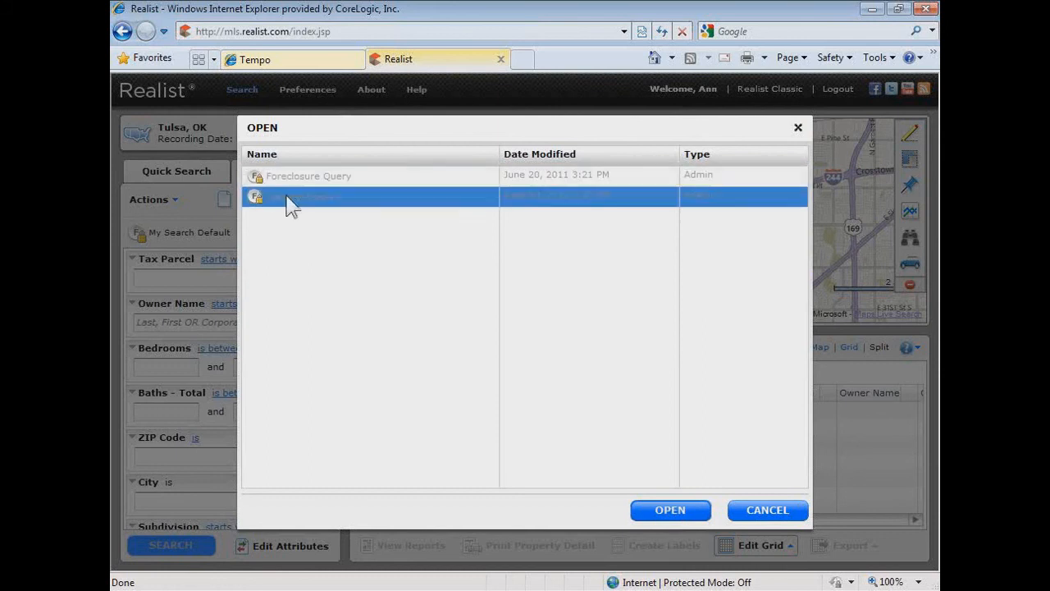
left_click(671, 510)
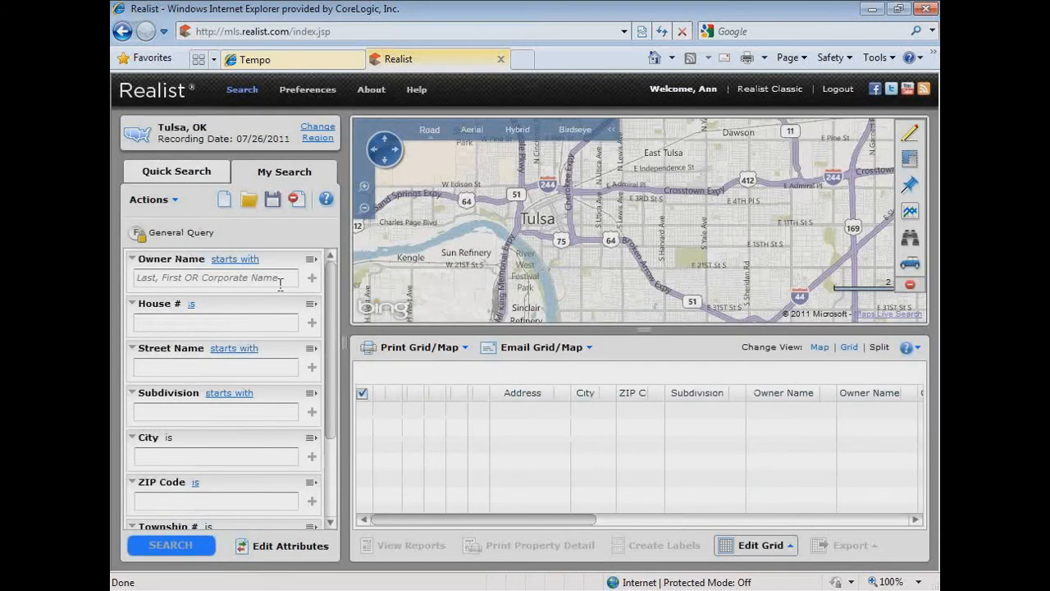
left_click(175, 205)
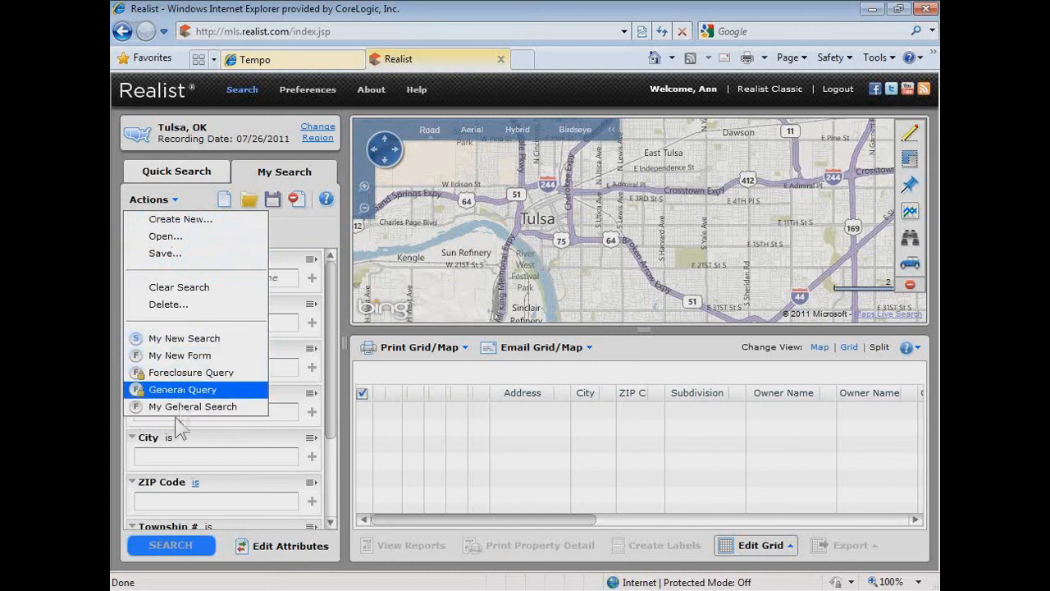
left_click(179, 390)
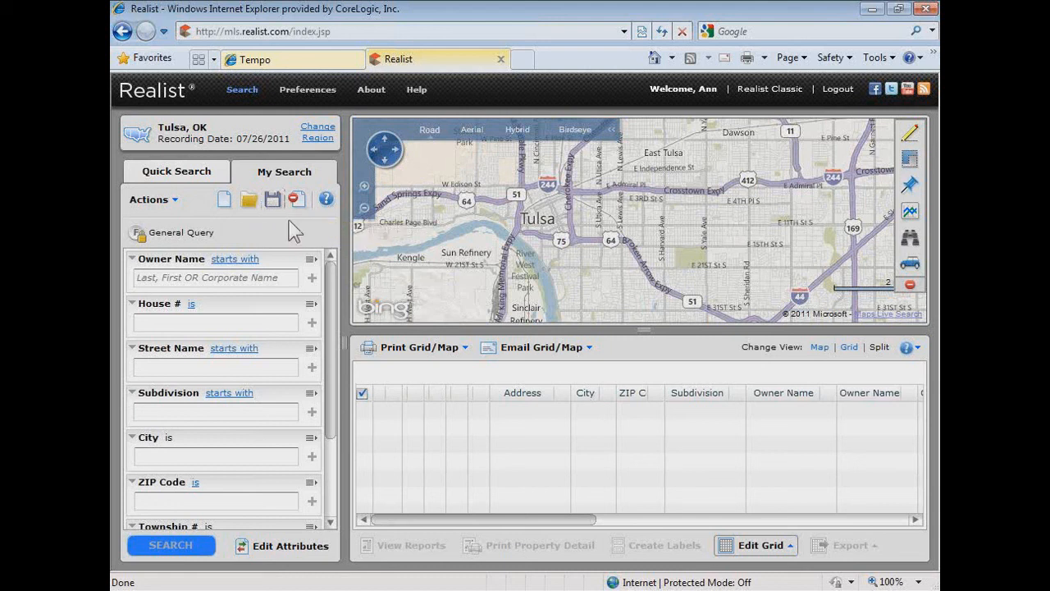
- Reorder the form's criteria by moving Street Name below Subdivision and back up to directly below Owner Name
left_click_drag(332, 276, 312, 242)
left_click_drag(278, 351, 274, 418)
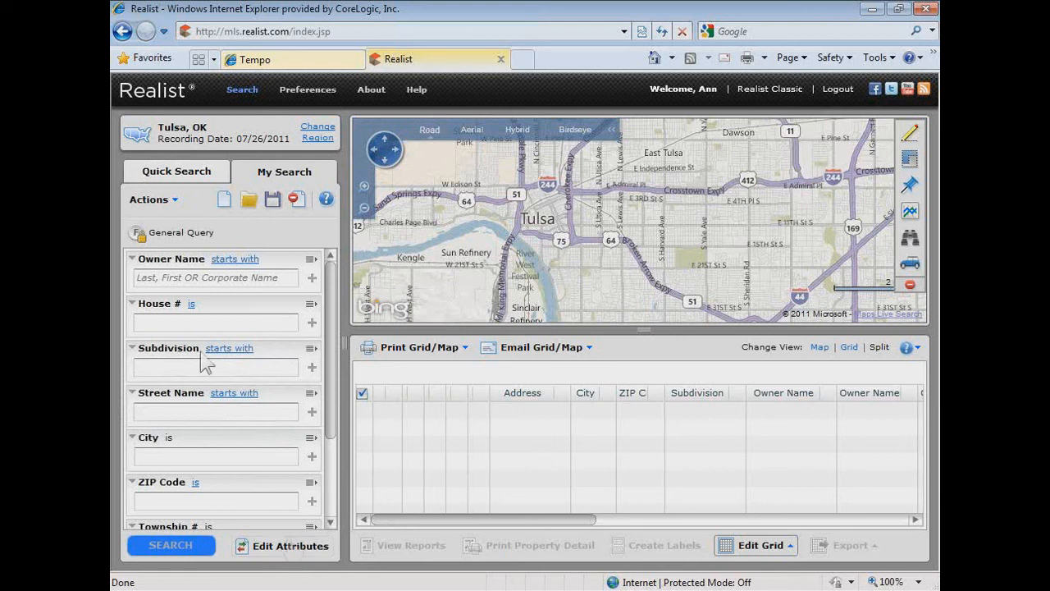
left_click_drag(272, 394, 271, 337)
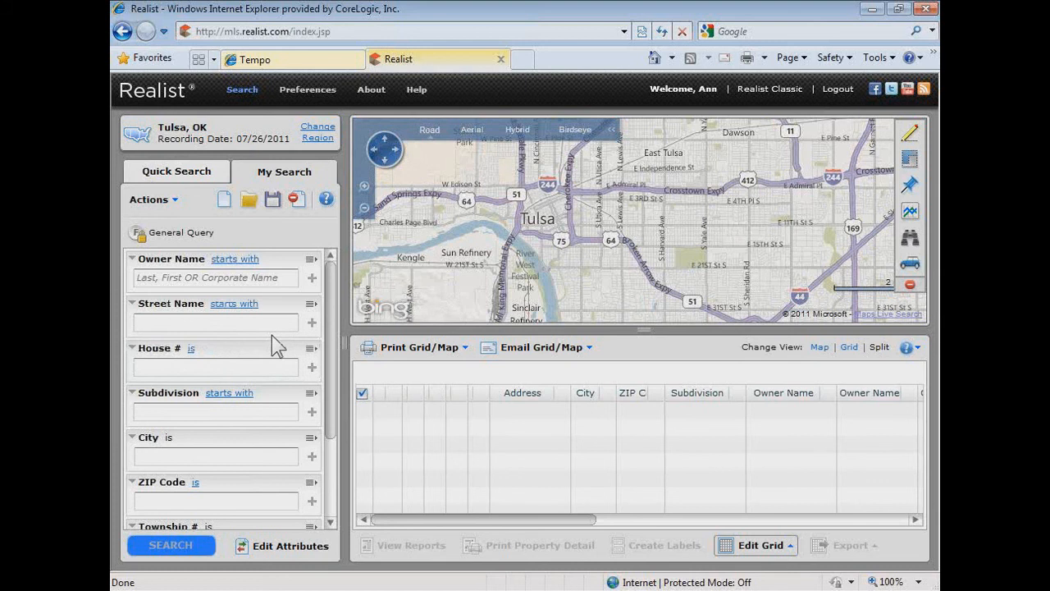